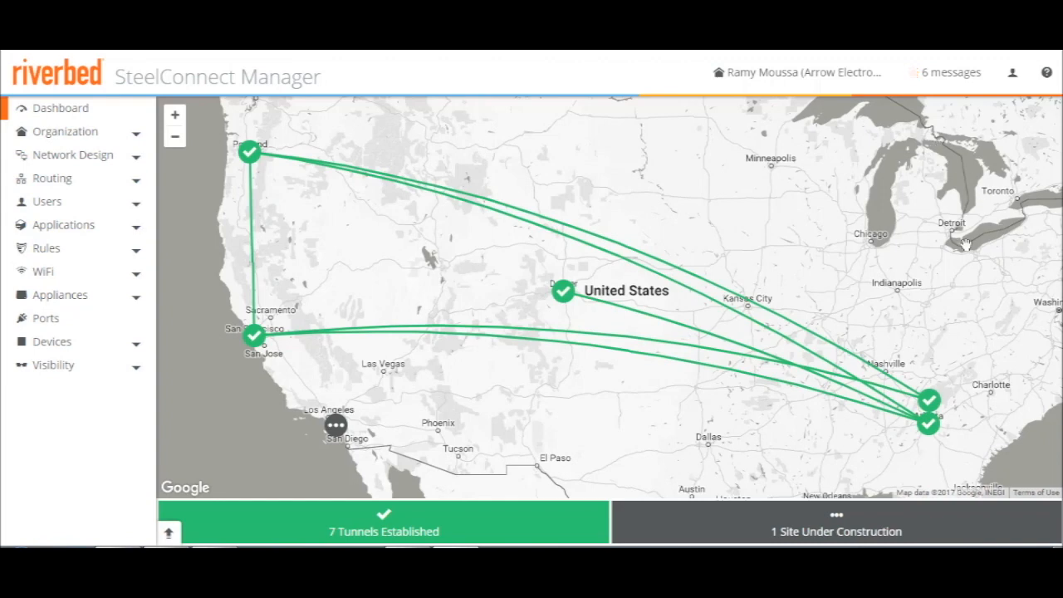
Review the system messages and the recent event log on the dashboard, closing each after viewing
left_click(952, 83)
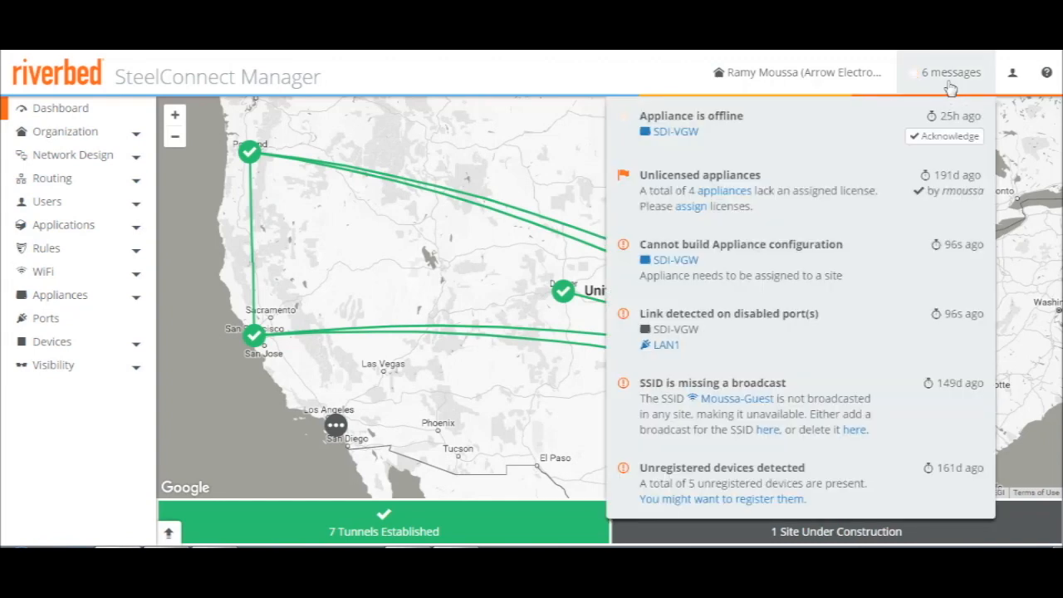
left_click(952, 80)
left_click(170, 533)
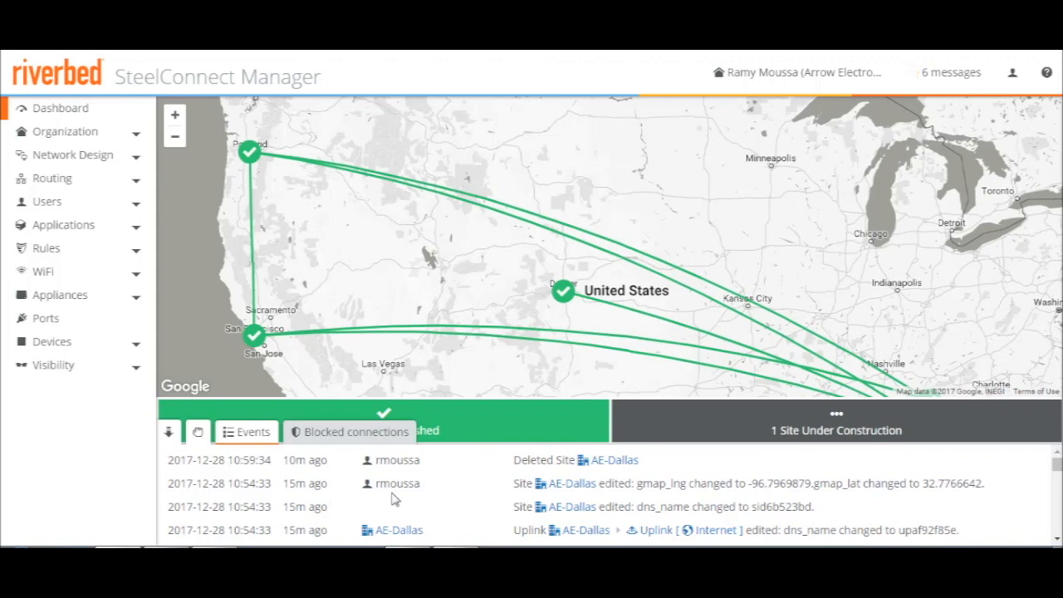
left_click(169, 433)
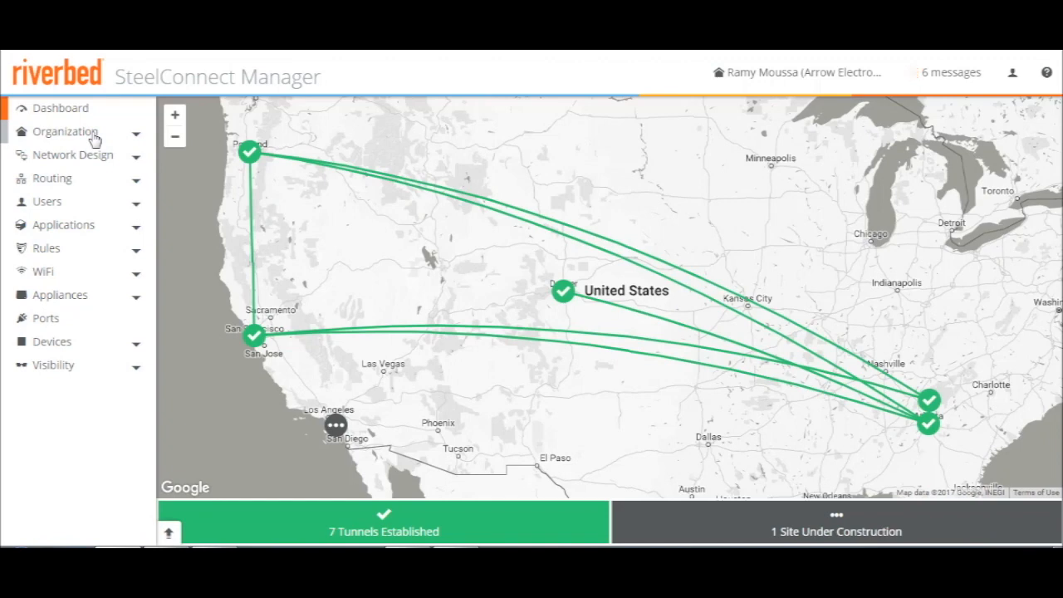
Examine the organization's name and location details and its networking defaults, including internet breakout, WAN usage and NTP settings
left_click(94, 138)
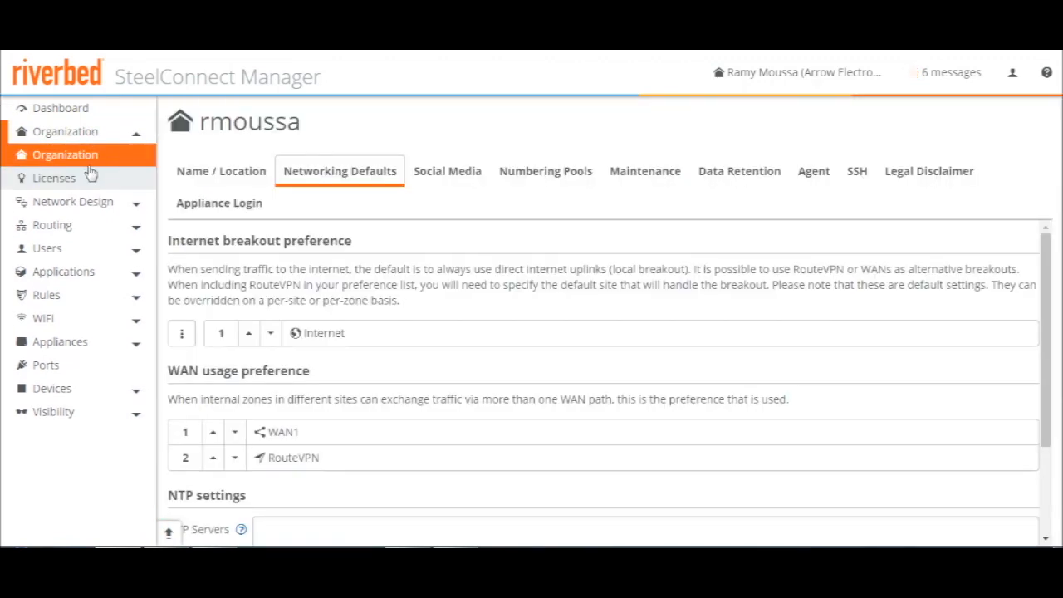
left_click(206, 174)
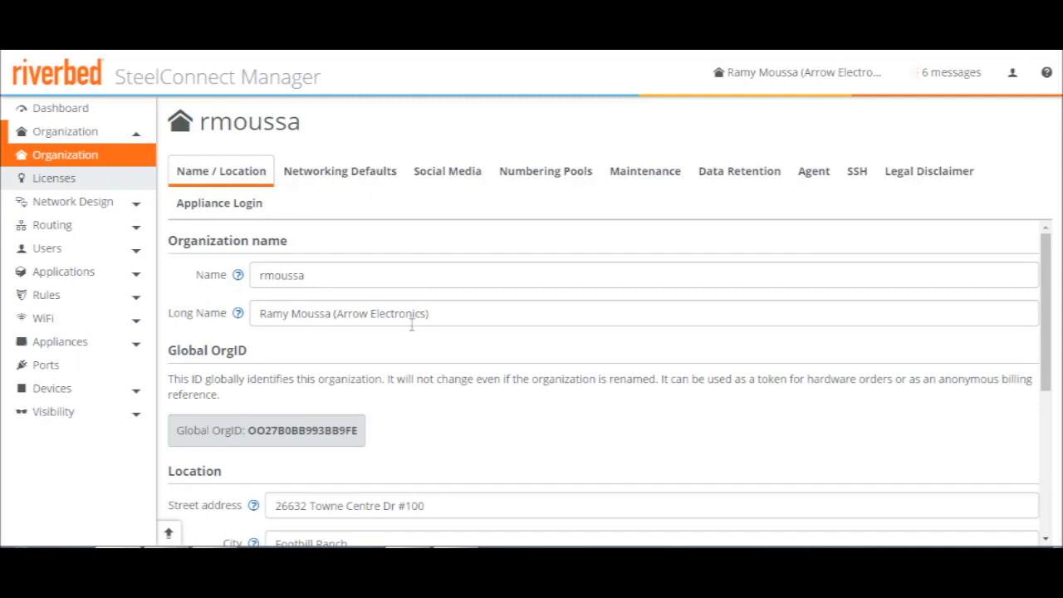
scroll(411, 325, "down", 2)
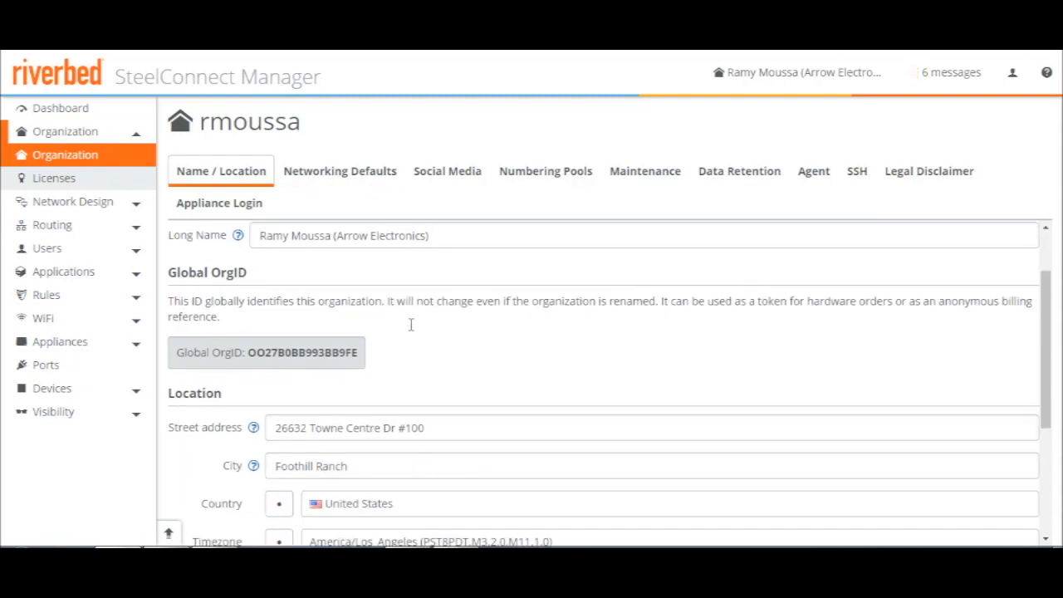
scroll(405, 328, "down", 2)
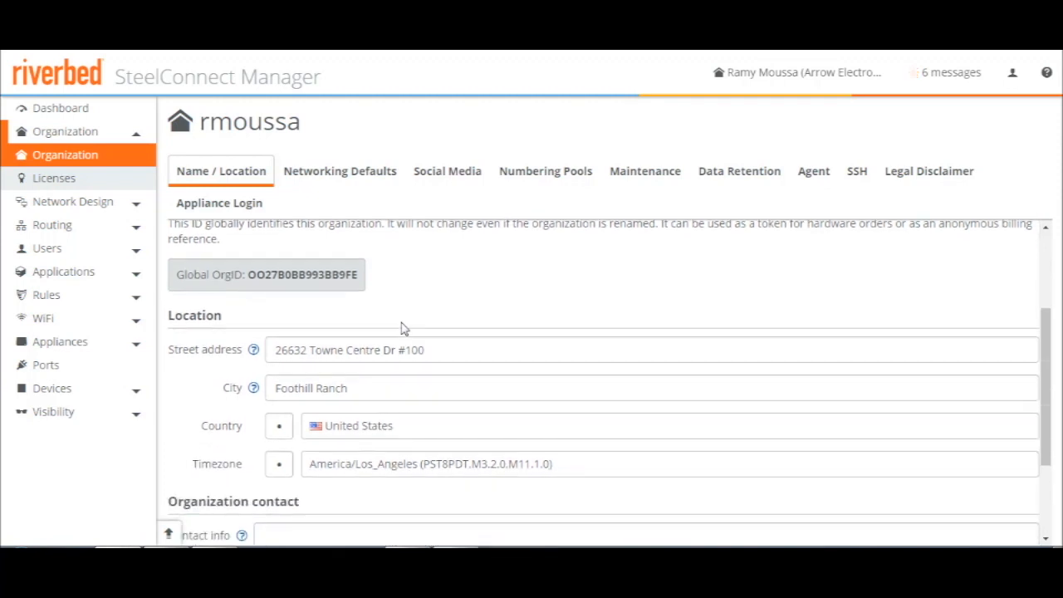
left_click(352, 174)
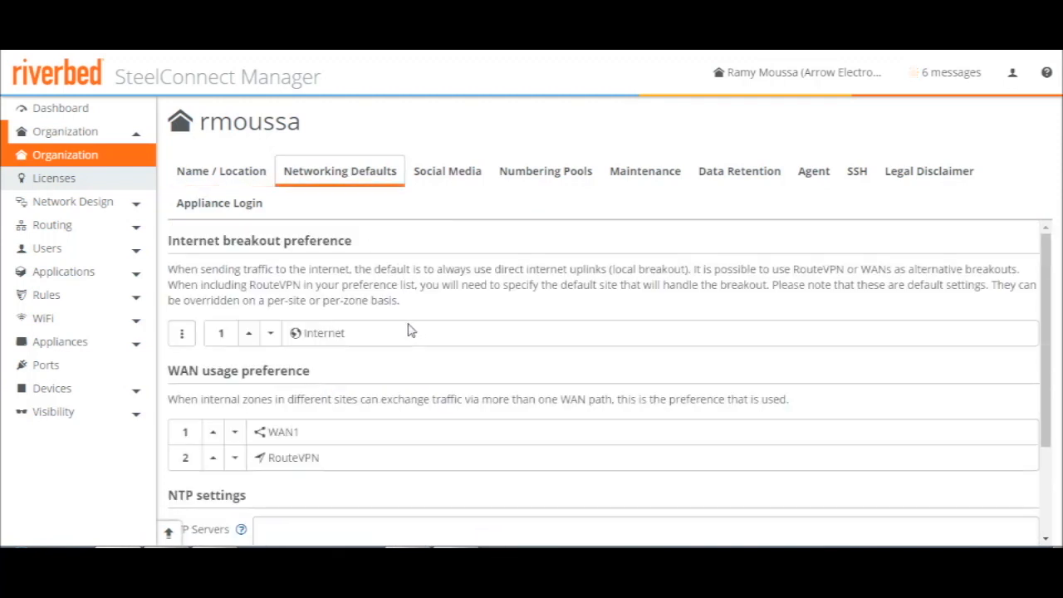
scroll(387, 321, "down", 2)
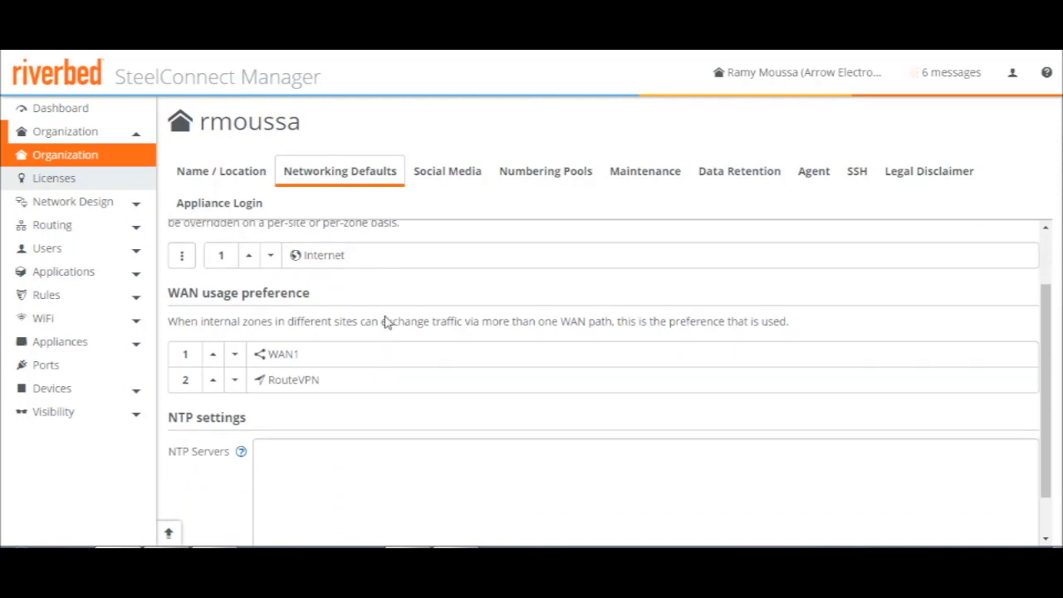
scroll(387, 320, "up", 2)
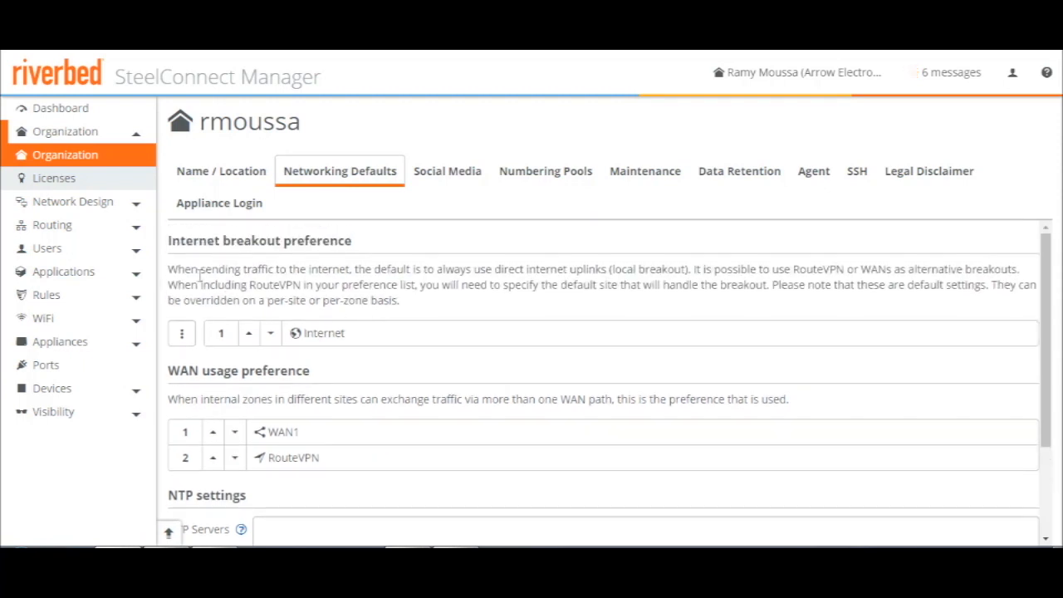
Look through the network design's existing sites and zones
left_click(67, 207)
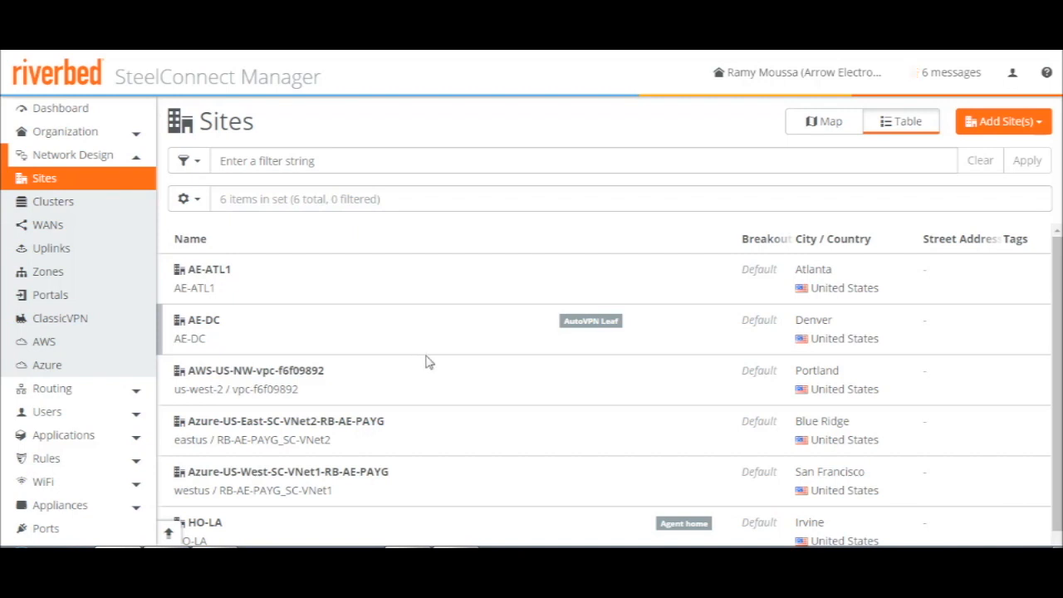
scroll(465, 373, "down", 1)
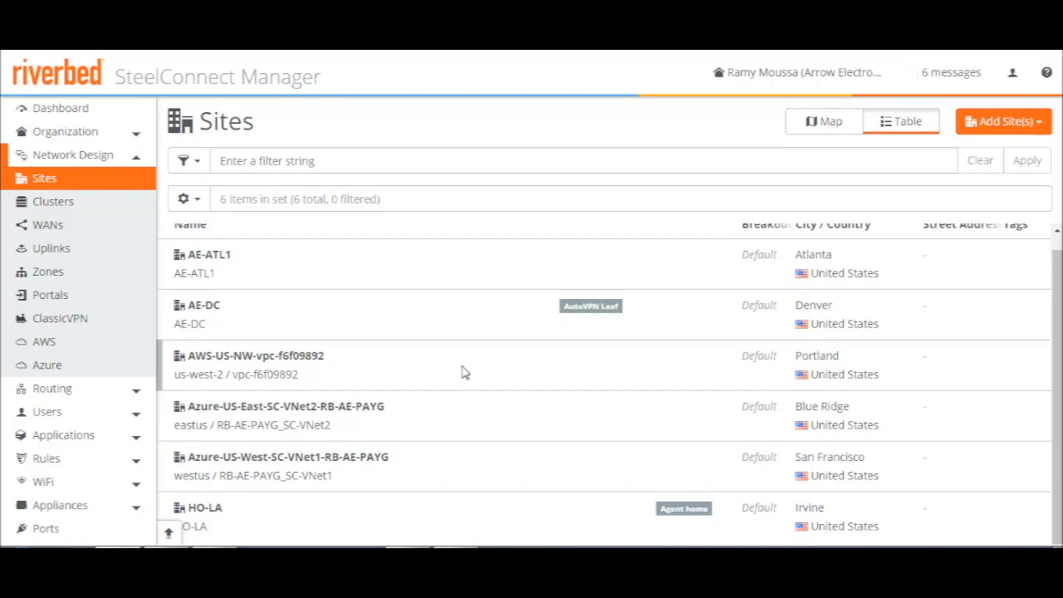
scroll(466, 372, "up", 1)
scroll(465, 372, "down", 1)
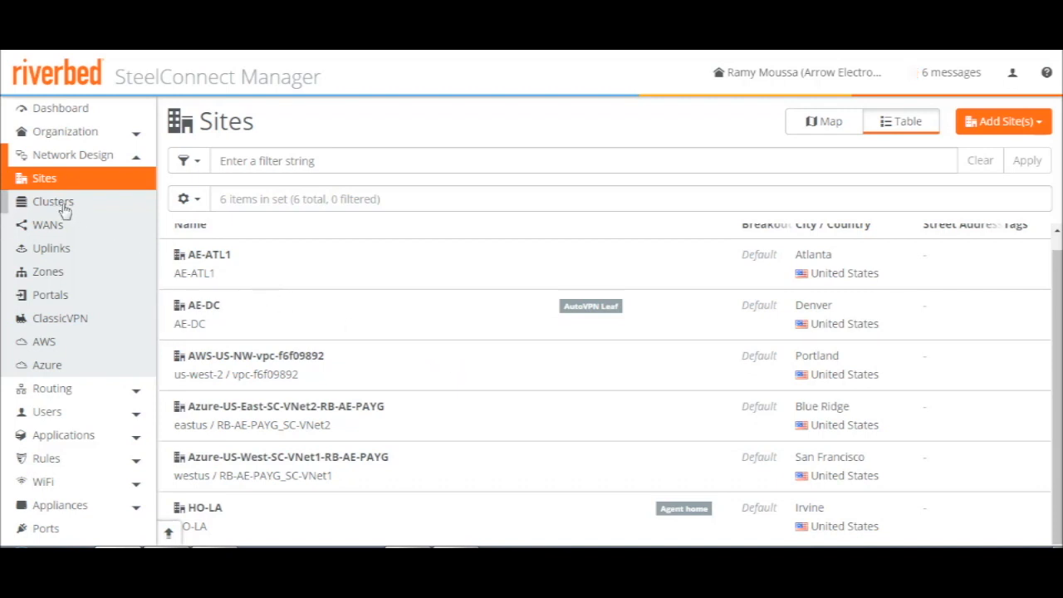
left_click(47, 277)
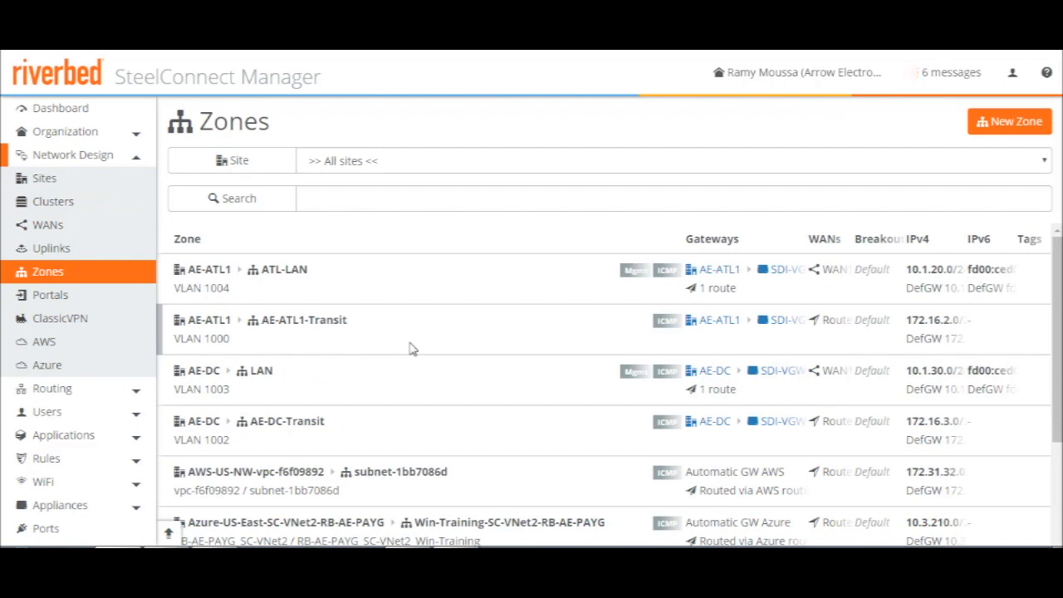
scroll(411, 349, "down", 2)
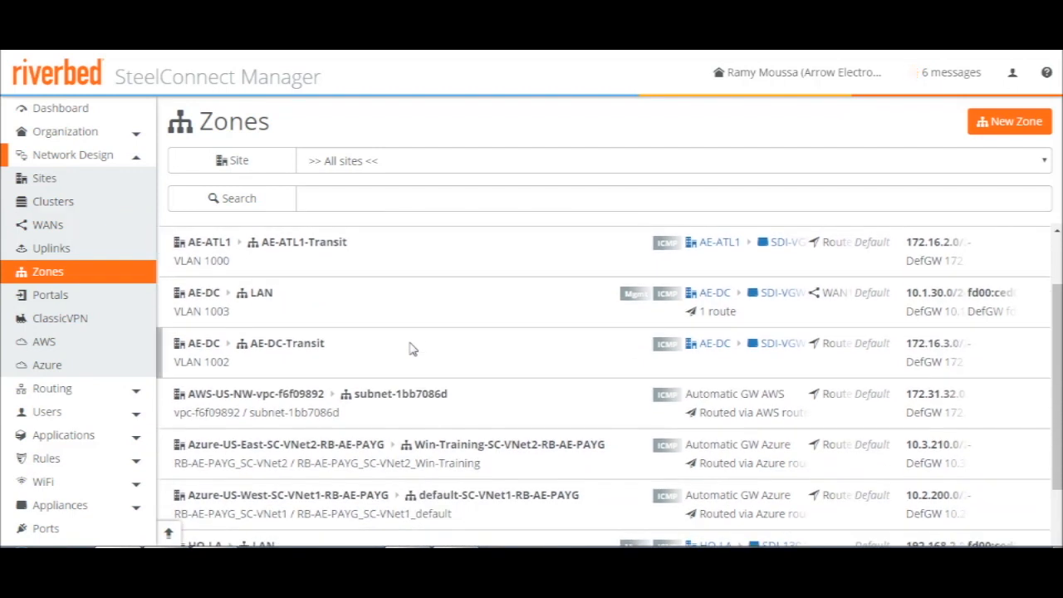
scroll(411, 349, "up", 3)
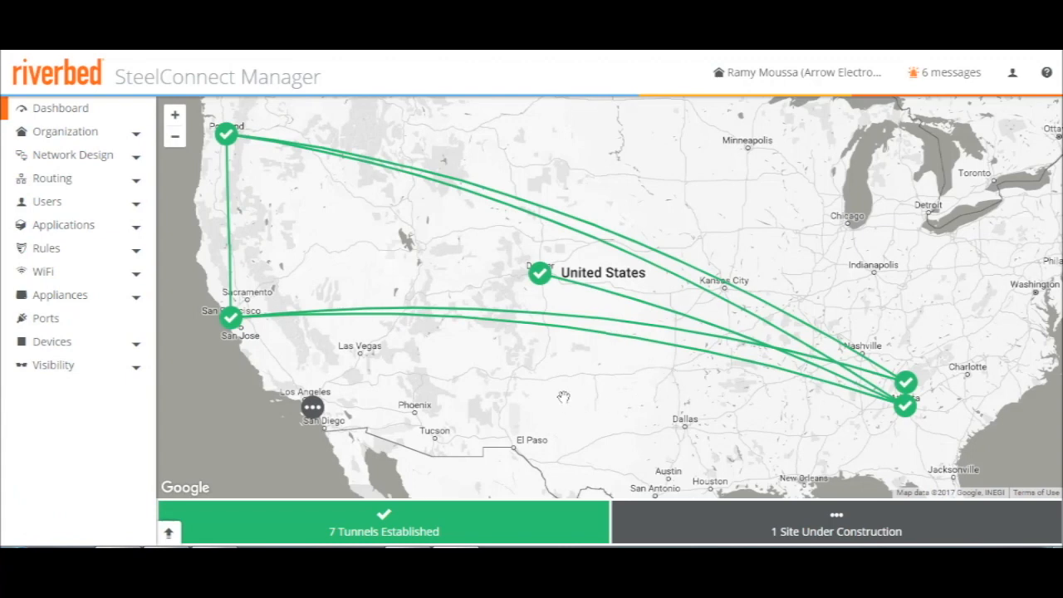
Create a new site with site tag AE-Dallas, site name AE-Dallas and city Dallas
left_click(72, 157)
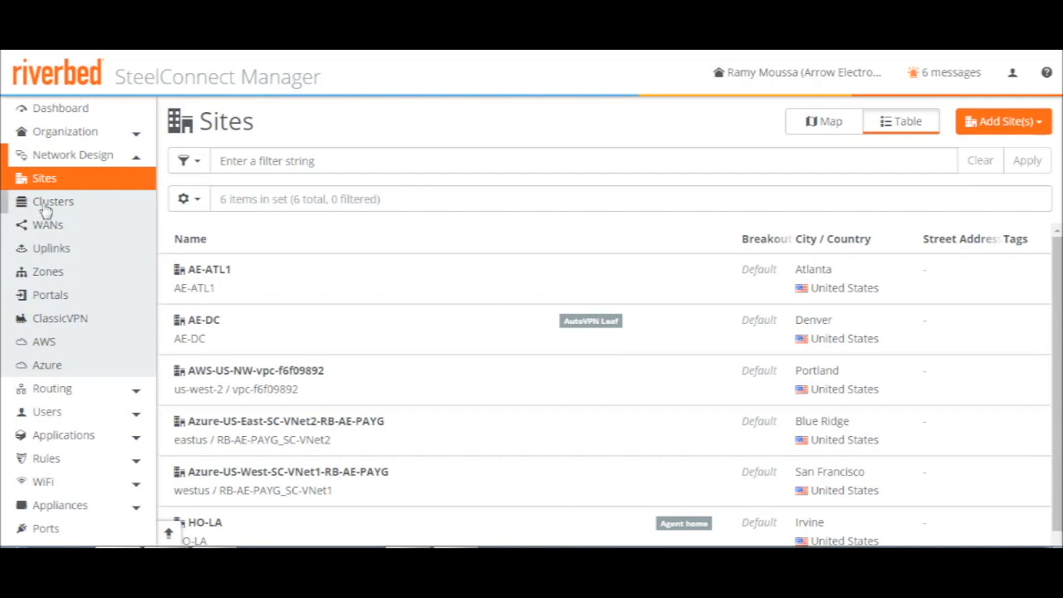
left_click(1042, 125)
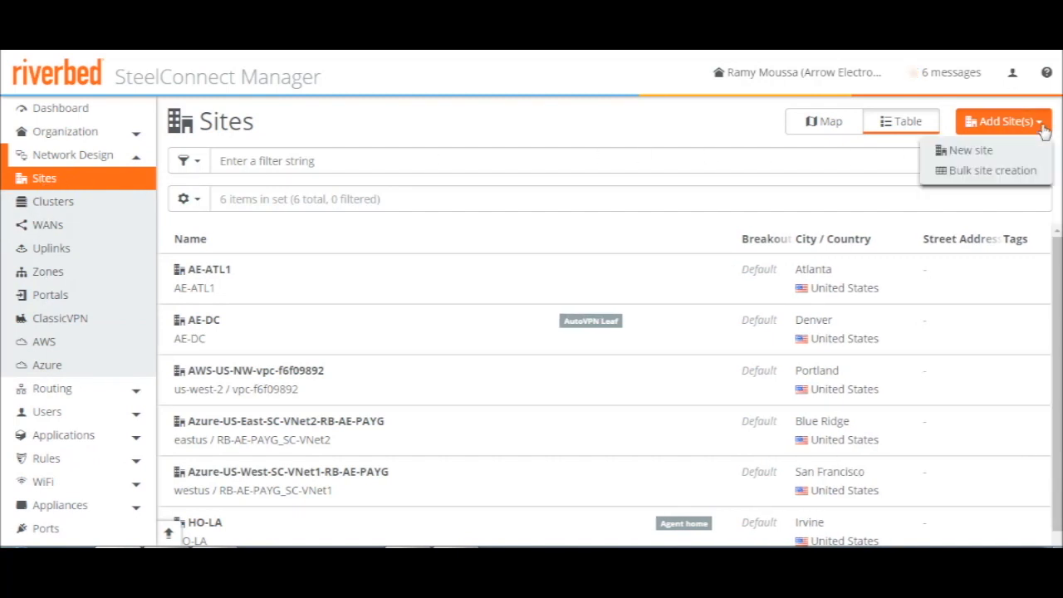
left_click(986, 156)
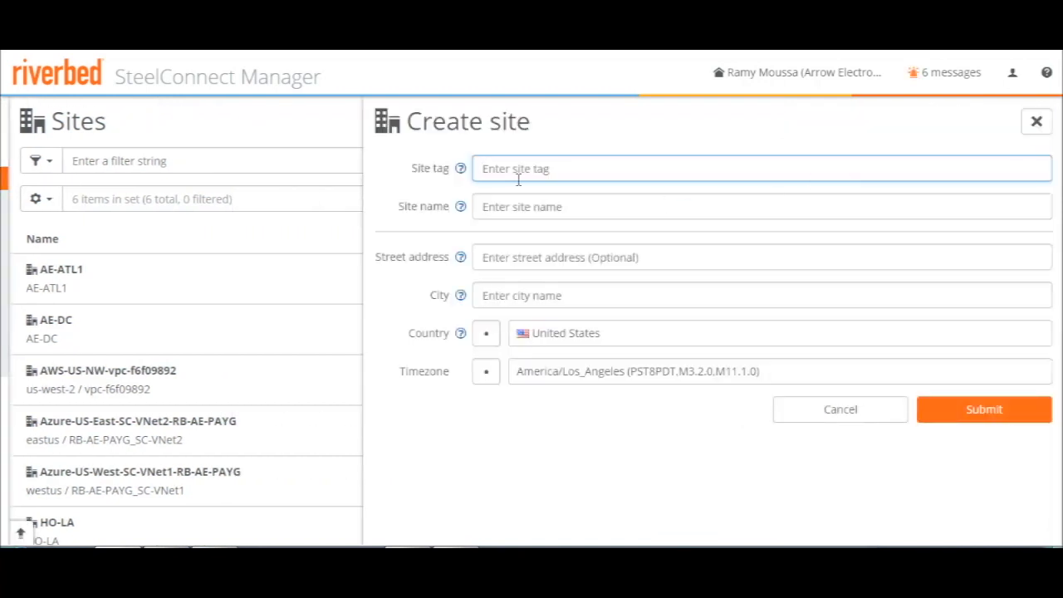
type("AE-Dallas")
left_click(519, 213)
type("AE-Dallas")
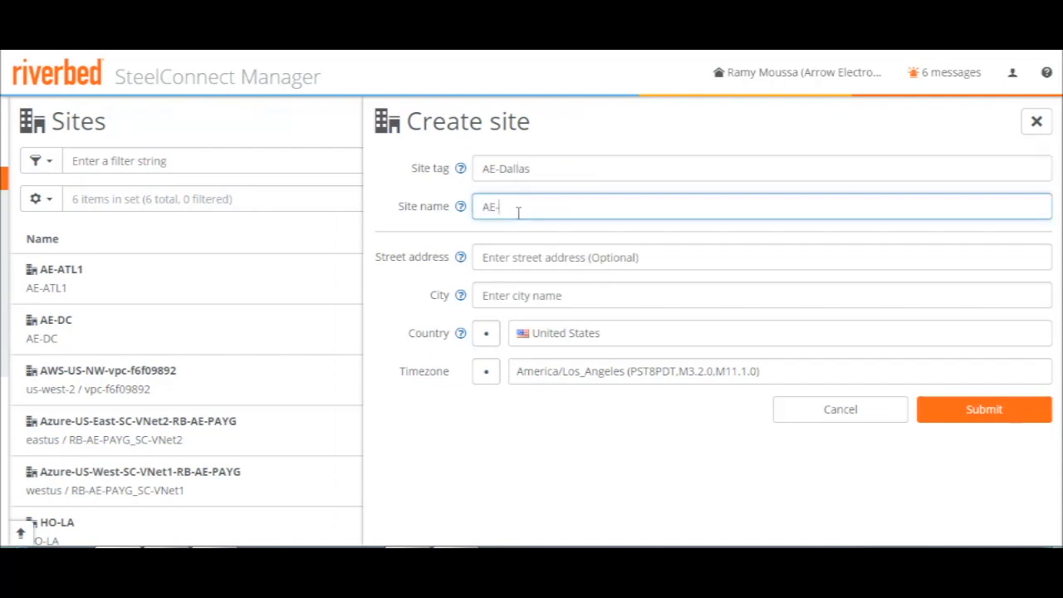
left_click(519, 299)
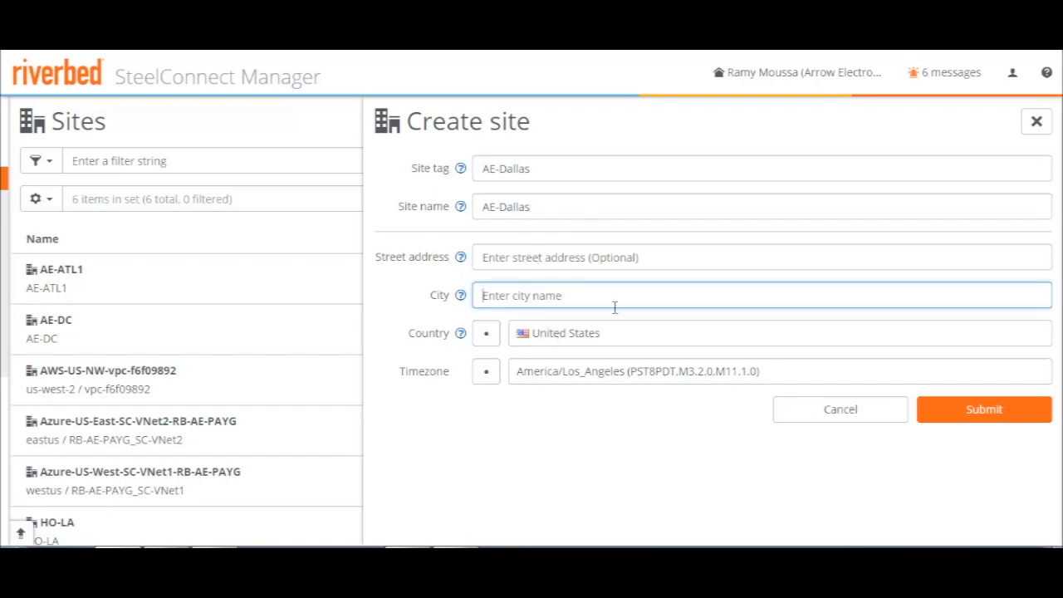
type("Dallas")
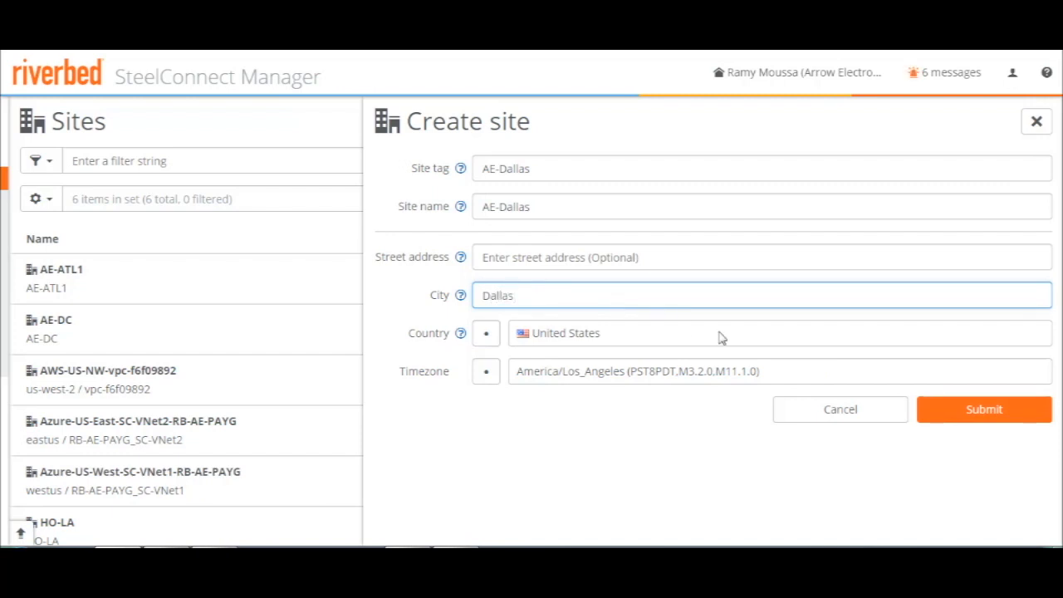
left_click(1006, 415)
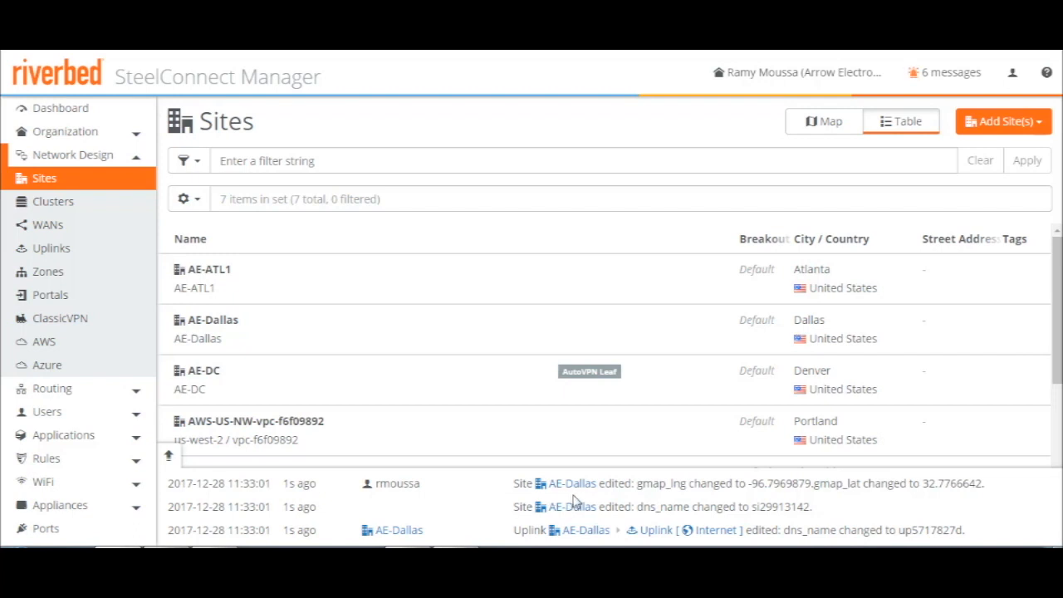
Locate the Dallas site on the dashboard map and inspect the IP settings of the AE-Dallas LAN zone
left_click(71, 110)
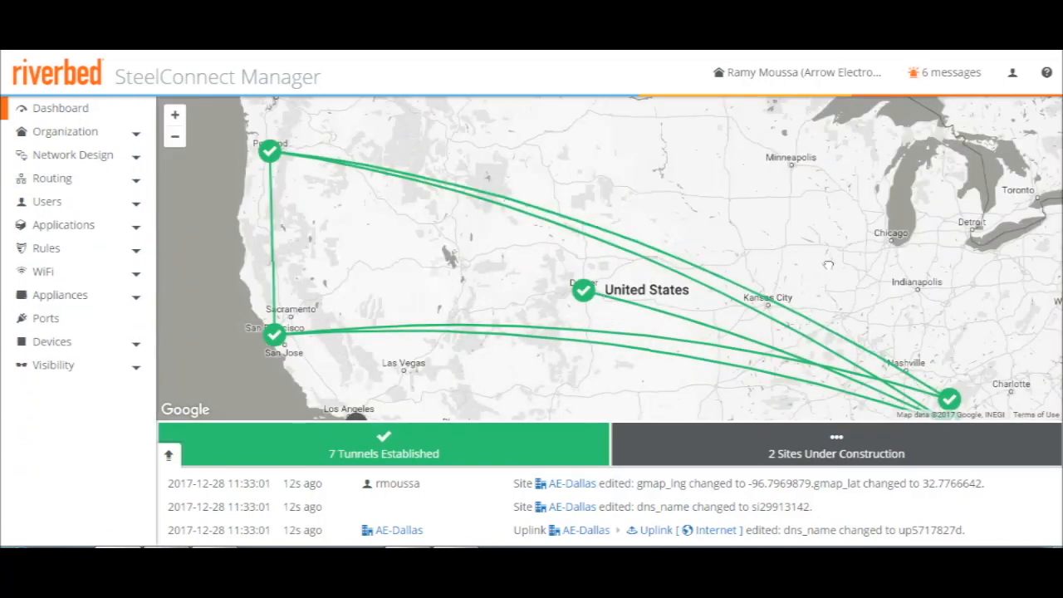
left_click_drag(828, 264, 805, 203)
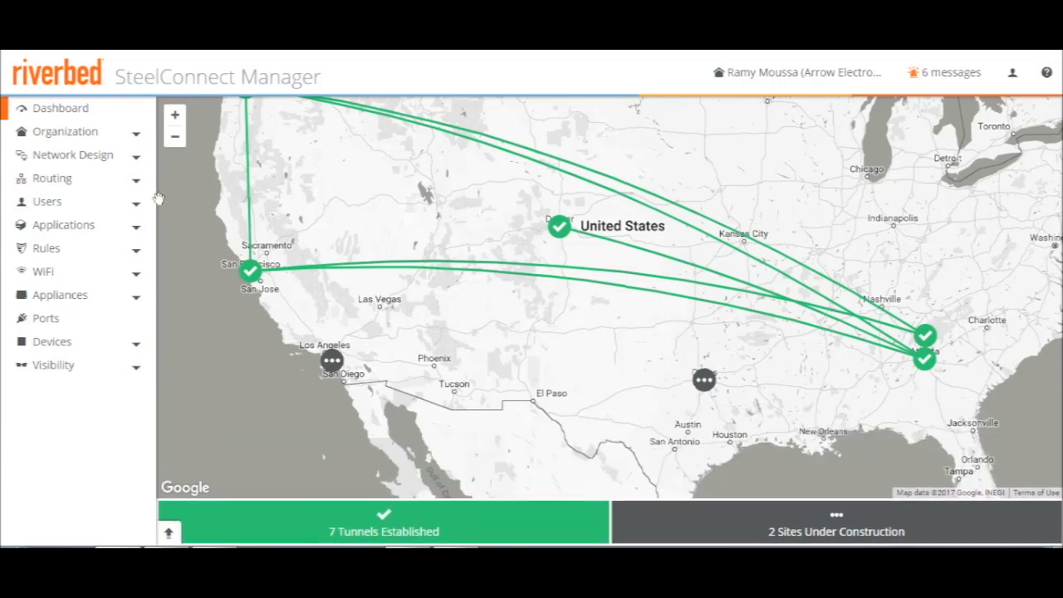
left_click(86, 158)
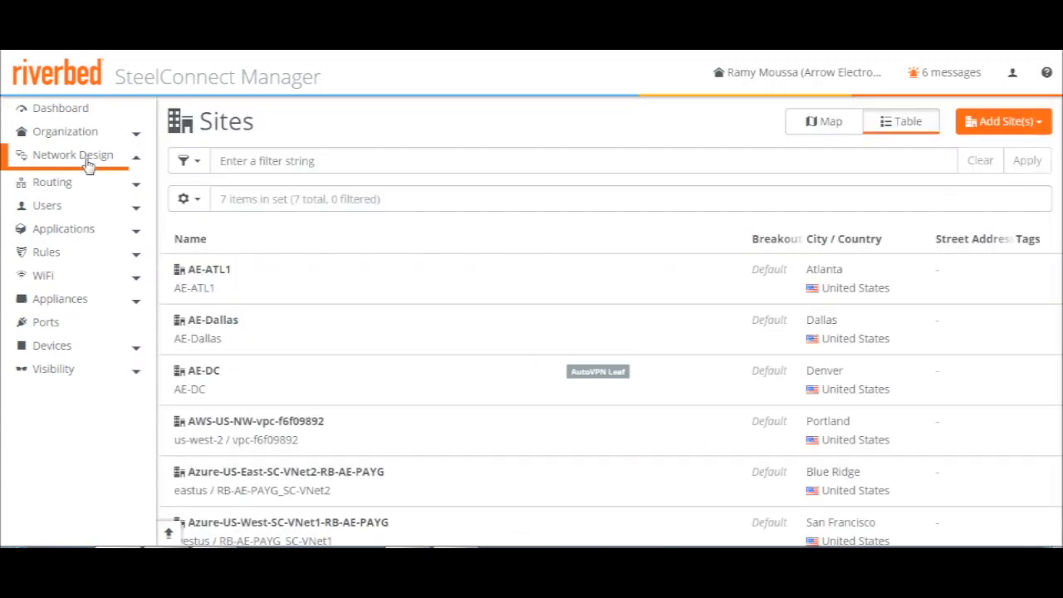
left_click(50, 274)
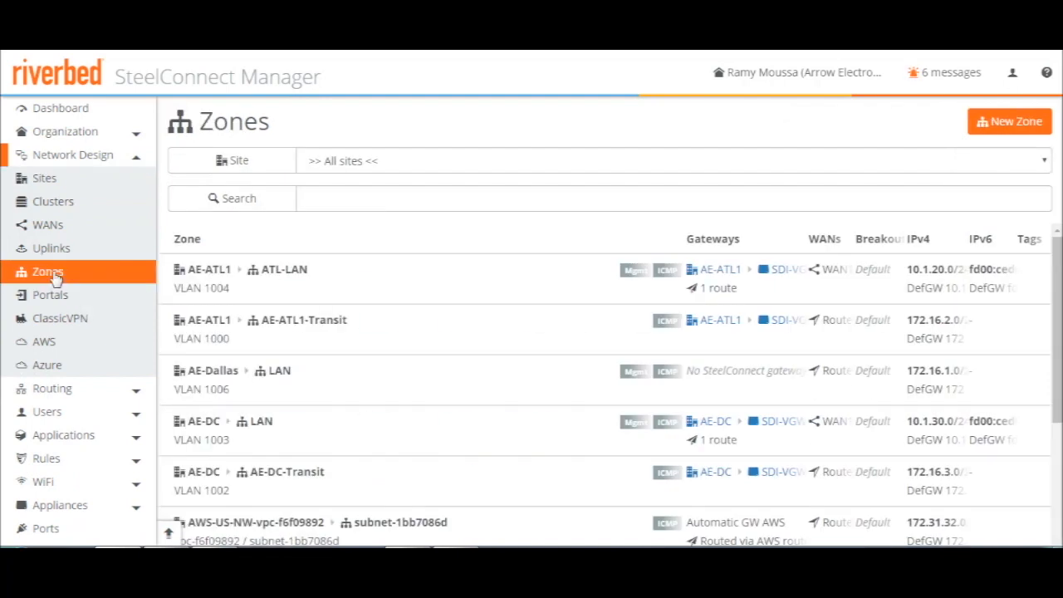
left_click(279, 393)
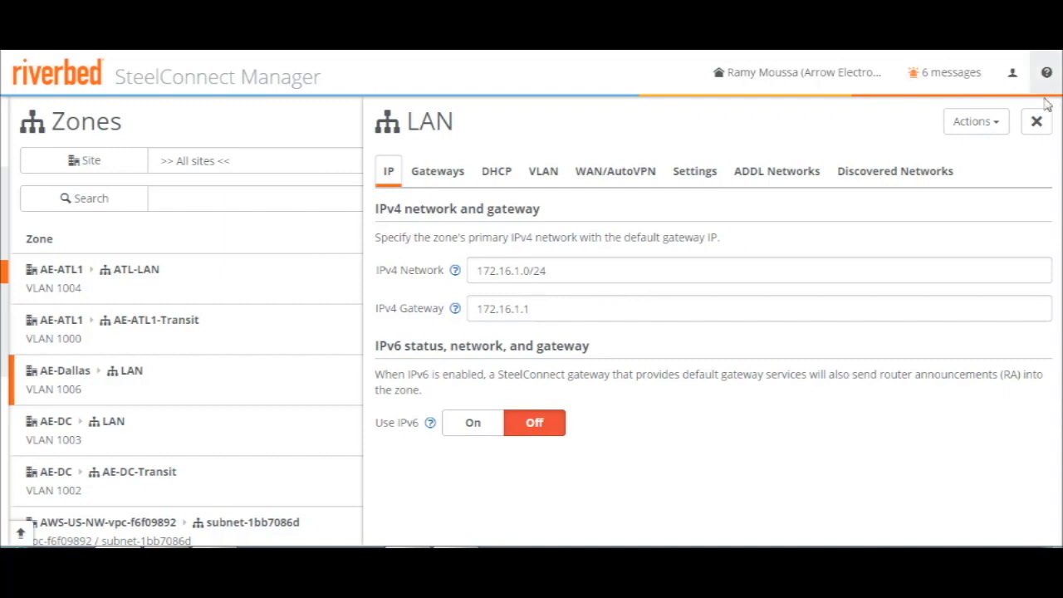
left_click(1036, 123)
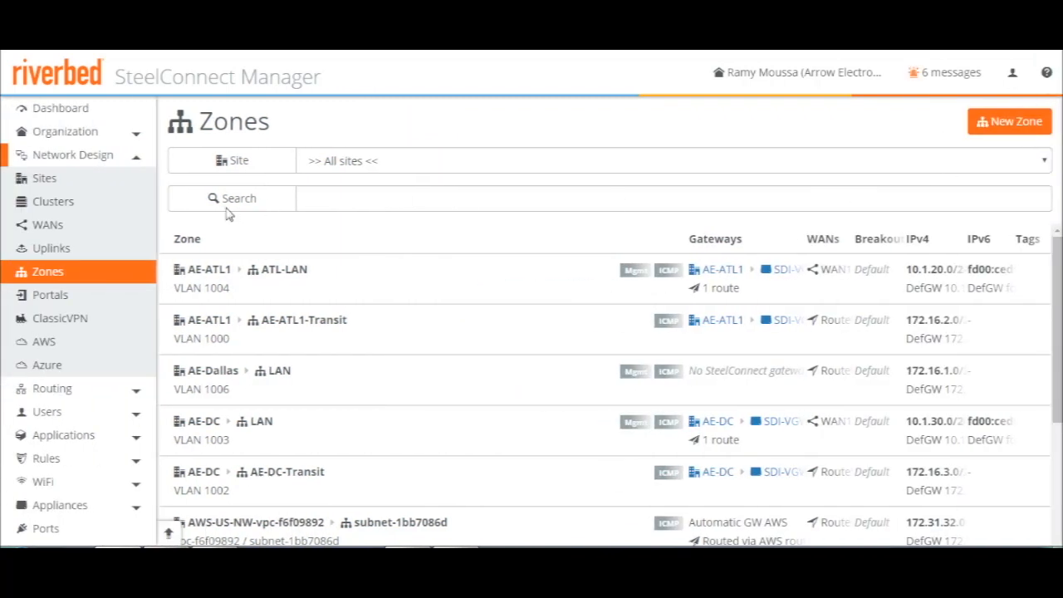
Inspect the info and settings of the AE-Dallas Internet uplink, then close its details
left_click(50, 249)
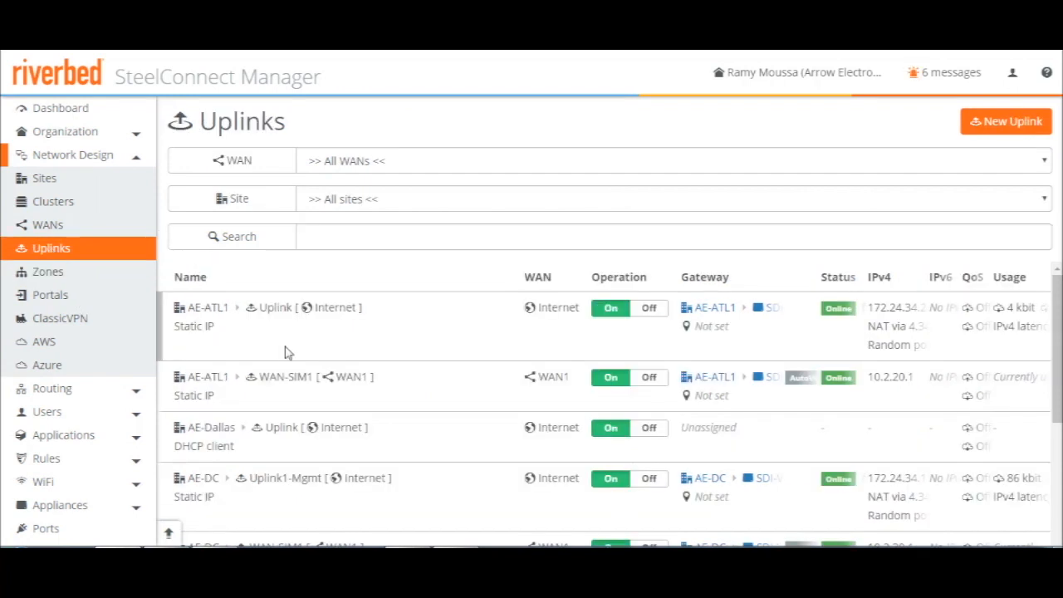
scroll(365, 371, "down", 1)
scroll(366, 371, "down", 1)
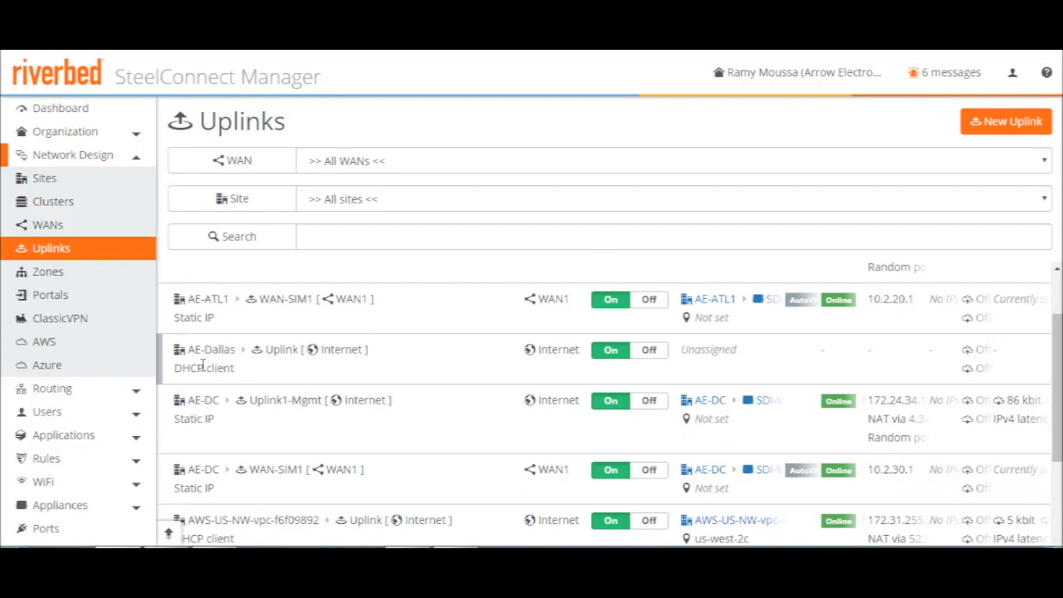
left_click(202, 366)
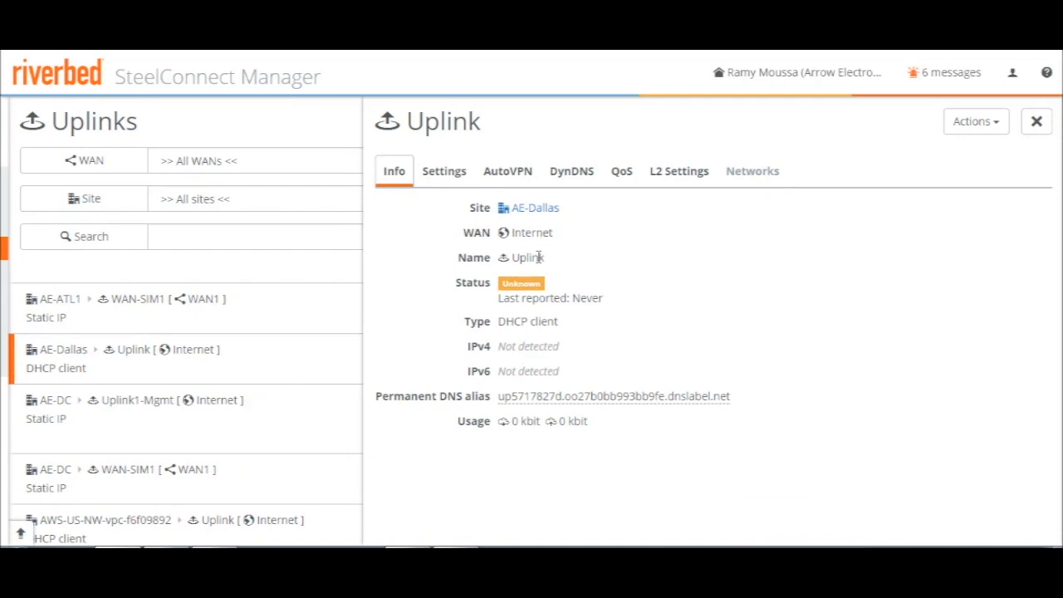
left_click(446, 176)
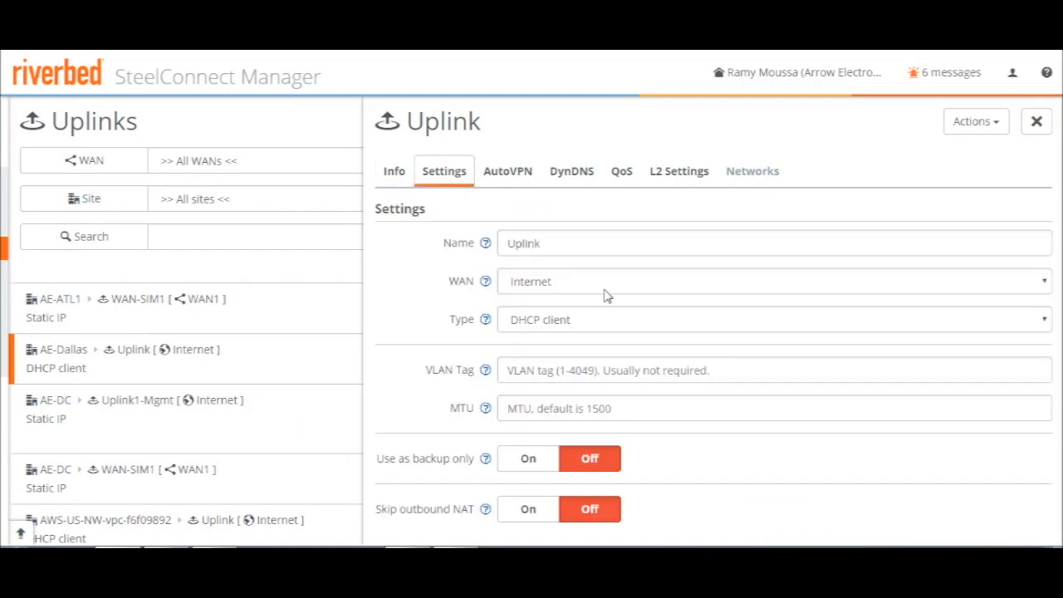
left_click(1037, 131)
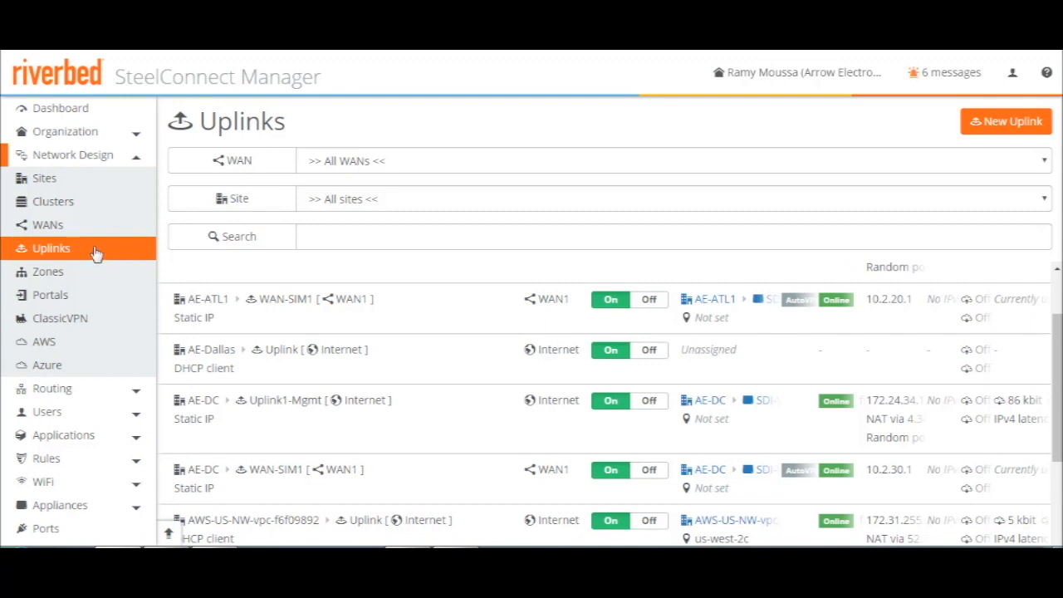
Start a new zone for site AE-Dallas, name it Guest-Dallas and turn on the guest zone option
left_click(53, 279)
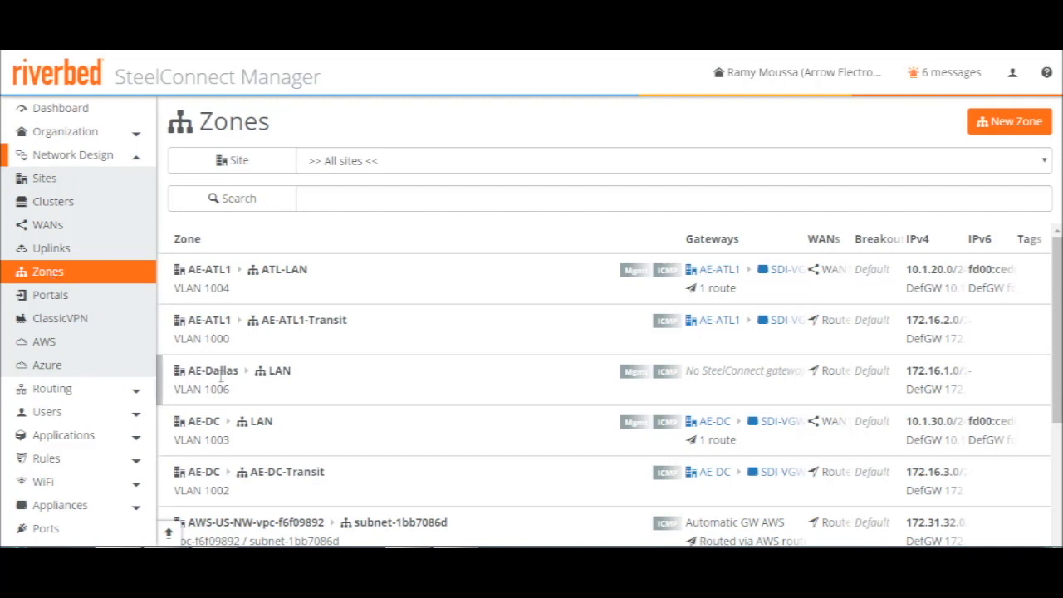
left_click(1010, 122)
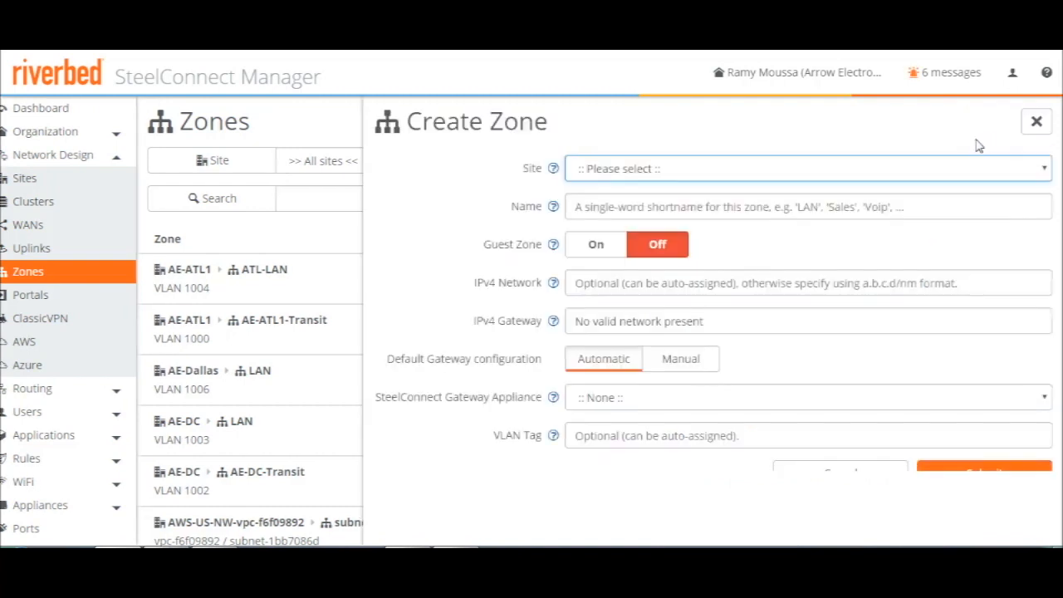
left_click(624, 174)
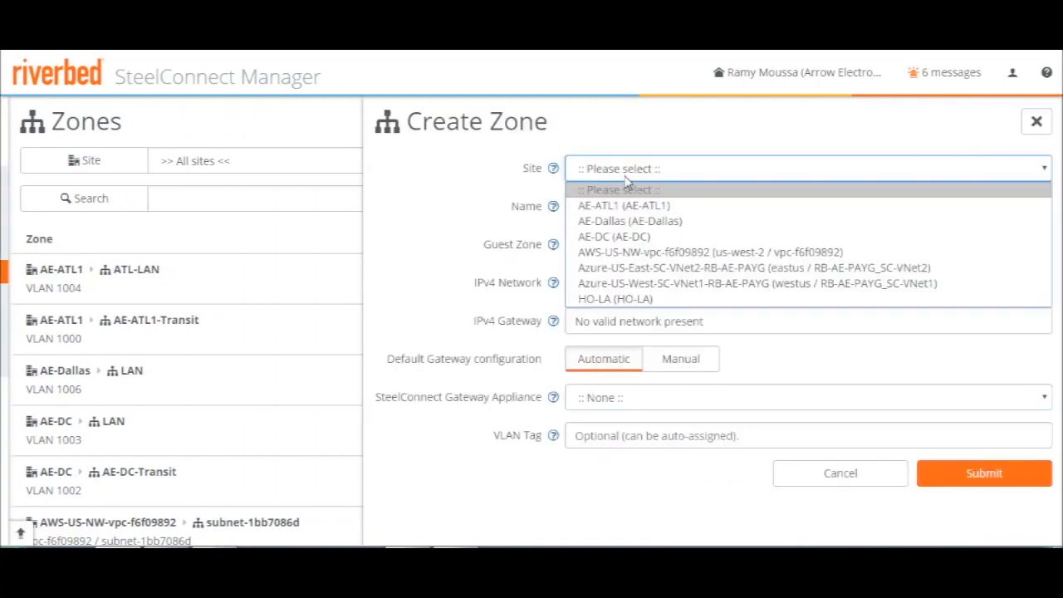
left_click(627, 221)
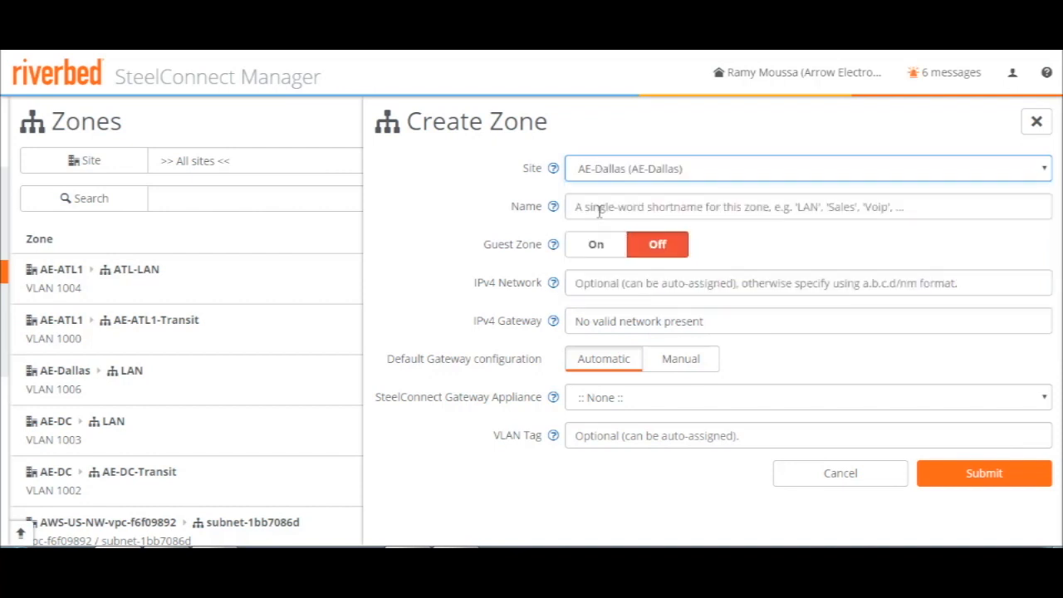
left_click(598, 208)
type("Gue")
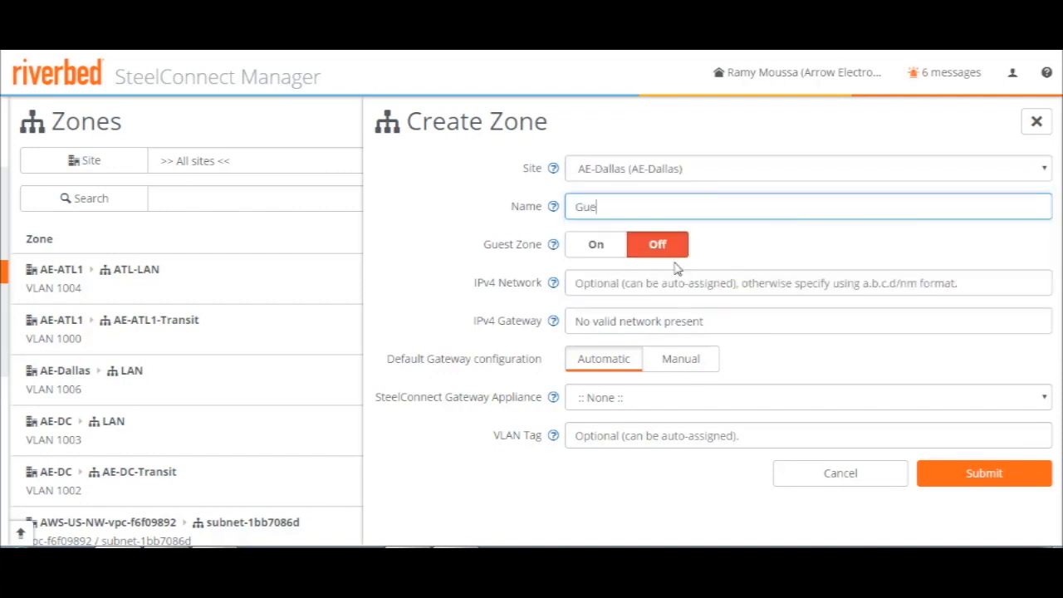
type("st-Dallas")
left_click(597, 245)
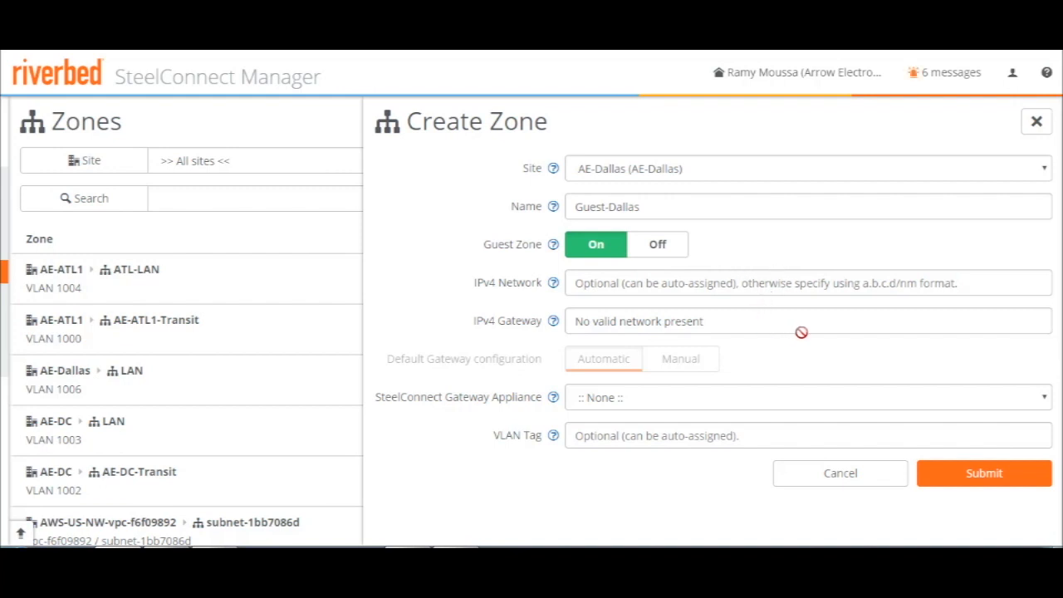
Set the Guest-Dallas zone's IPv4 network to 10.1.1.0/24 and submit the new zone
left_click(628, 285)
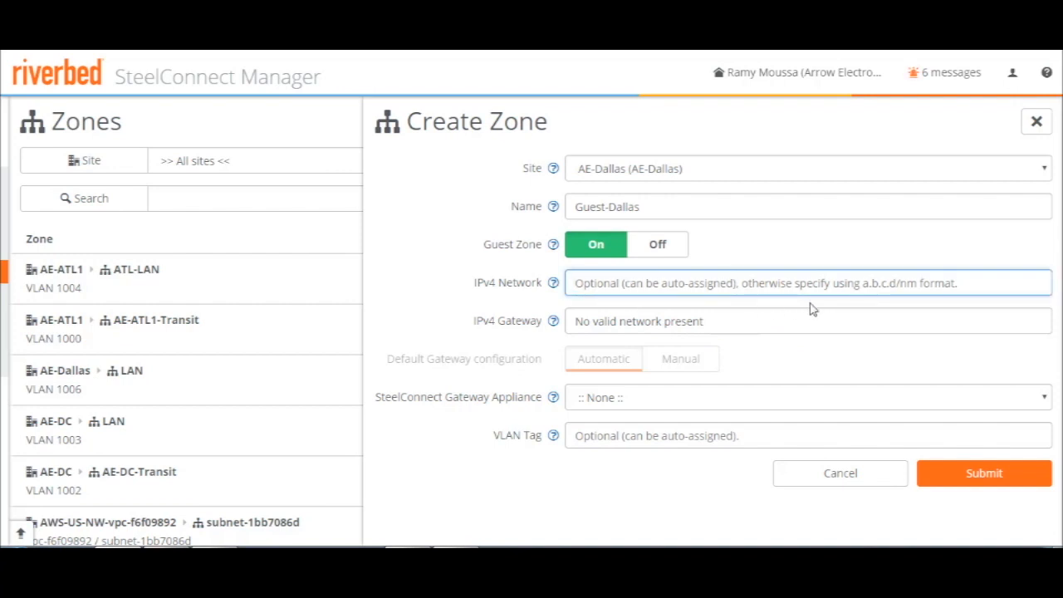
type("10.1")
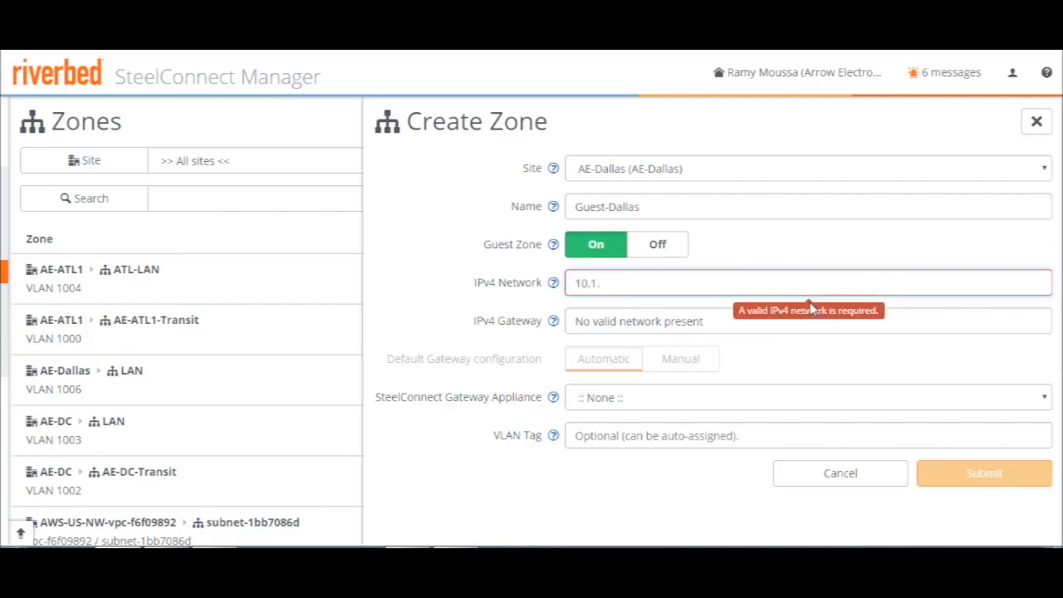
type(".1.0/24")
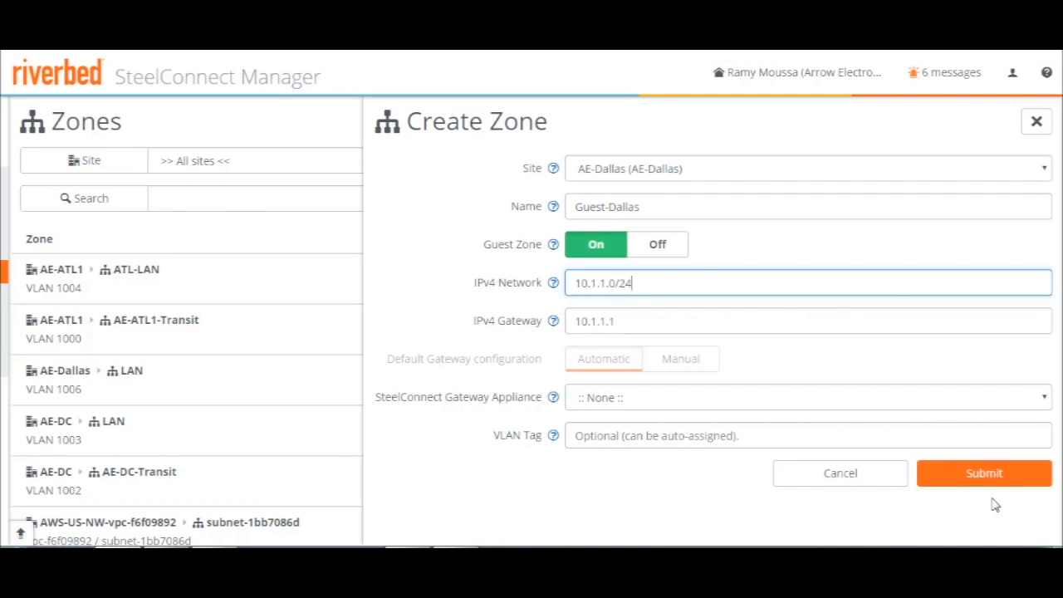
left_click(989, 475)
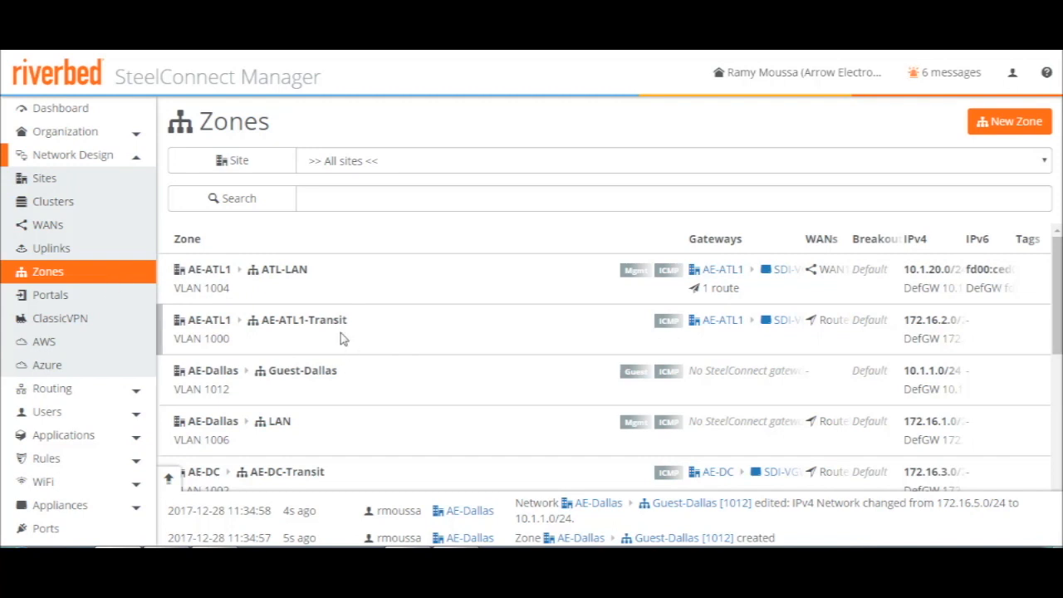
Inspect the details of the AE-Dallas LAN and Guest-Dallas zones, then view the dashboard map
scroll(335, 327, "down", 1)
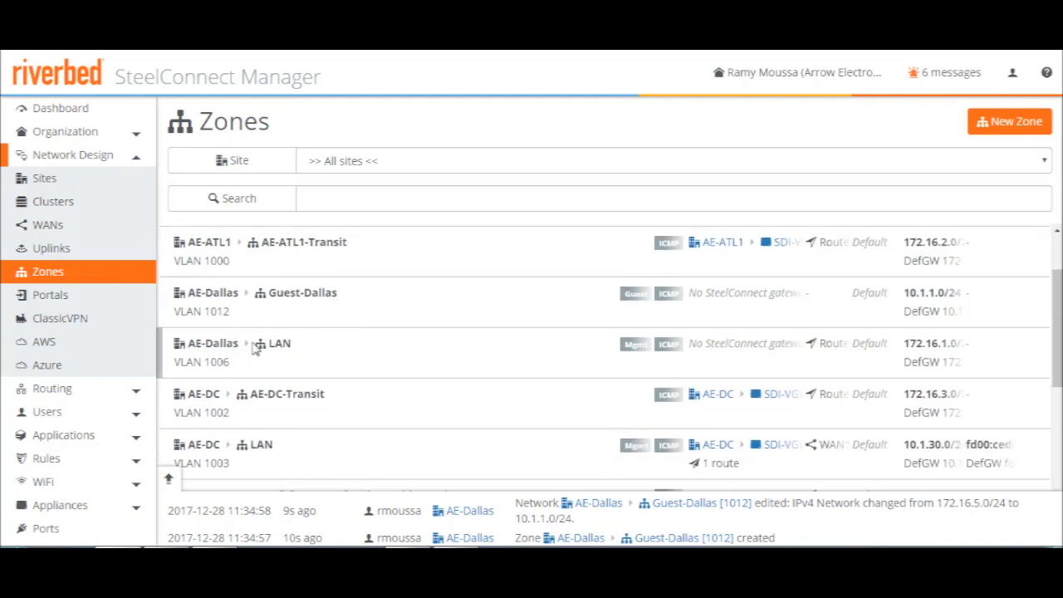
left_click_drag(252, 344, 309, 347)
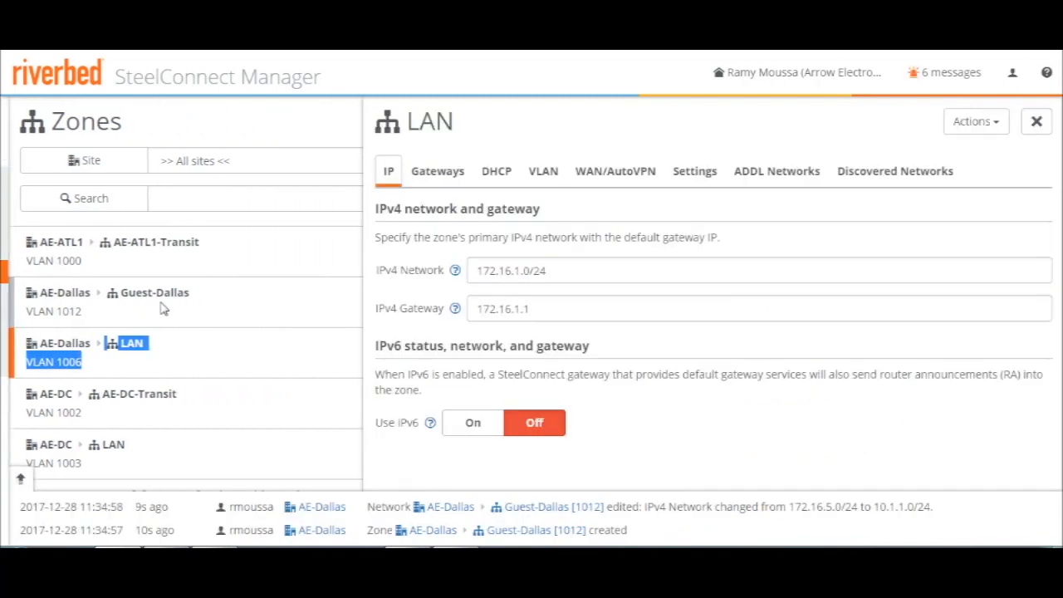
left_click(163, 308)
left_click(147, 307)
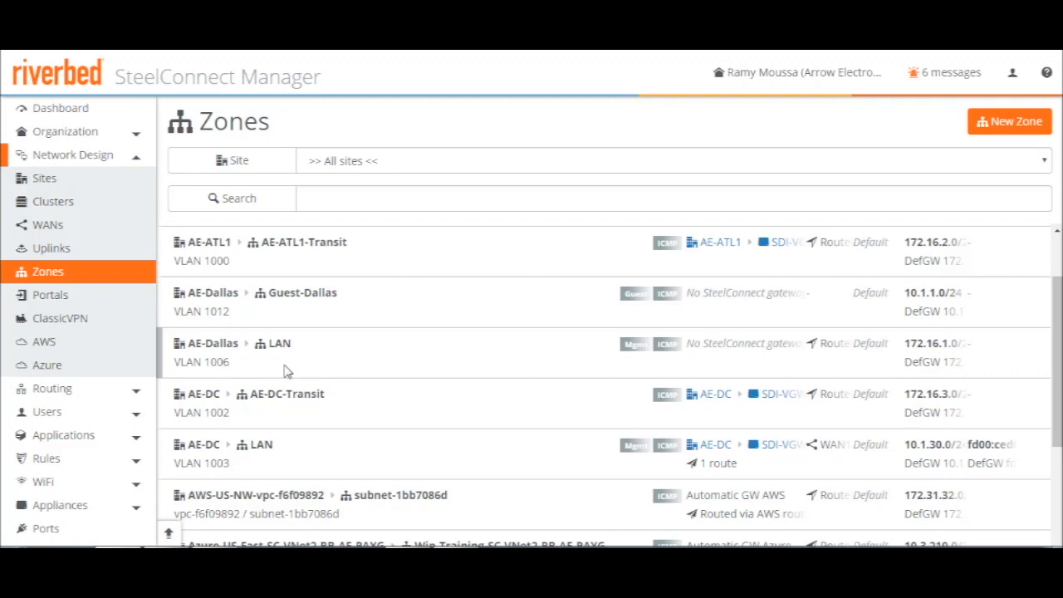
left_click(52, 109)
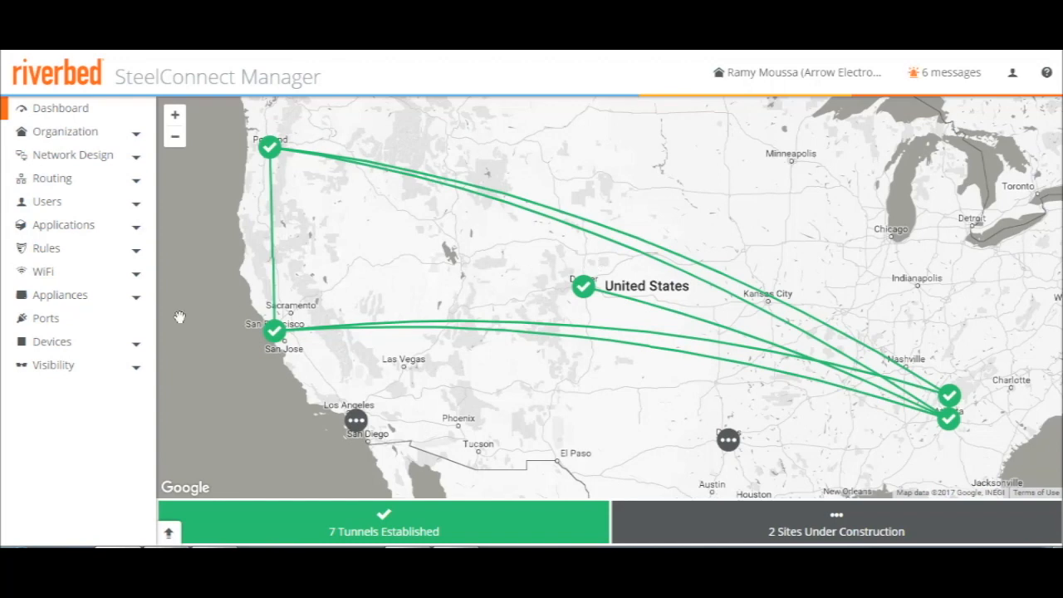
left_click(65, 302)
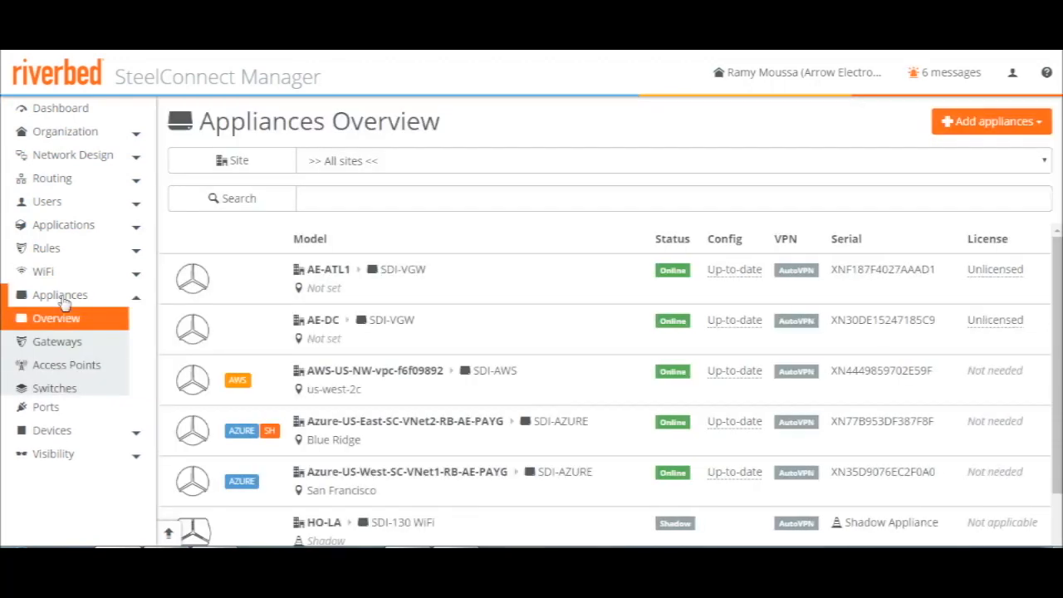
left_click(53, 344)
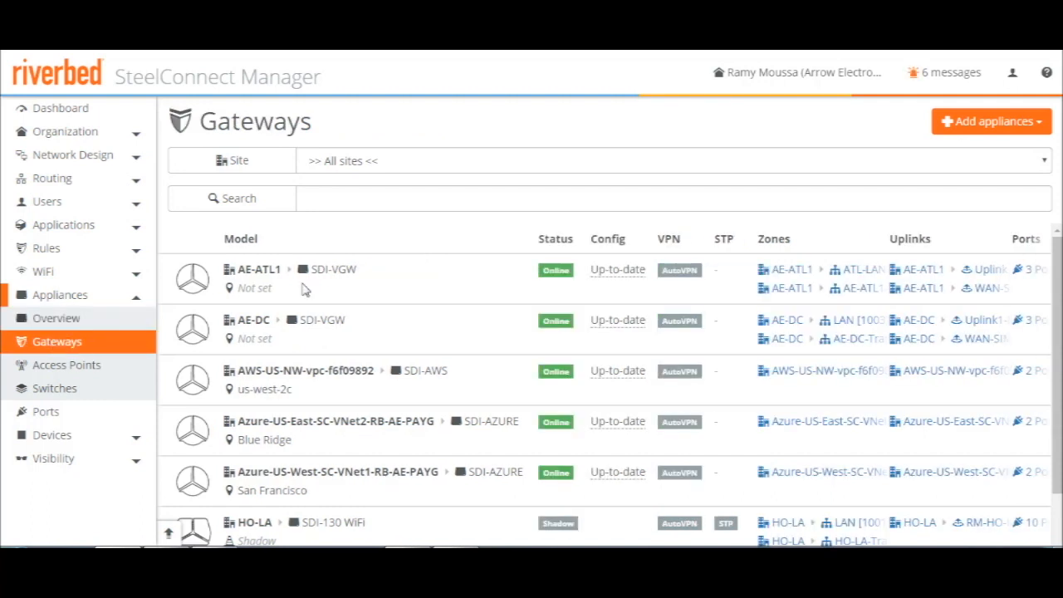
left_click(1037, 125)
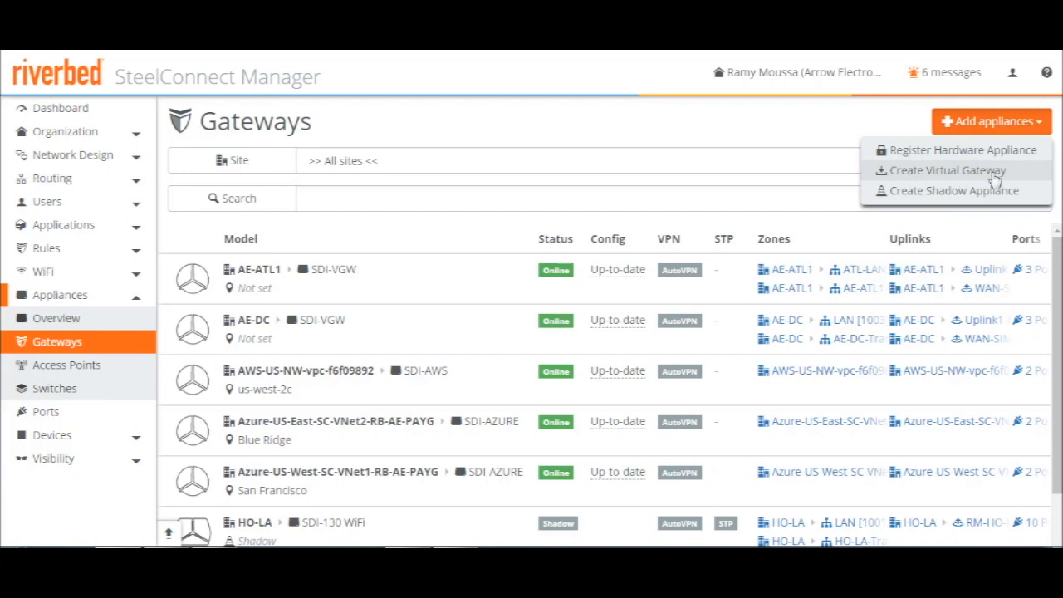
left_click(924, 199)
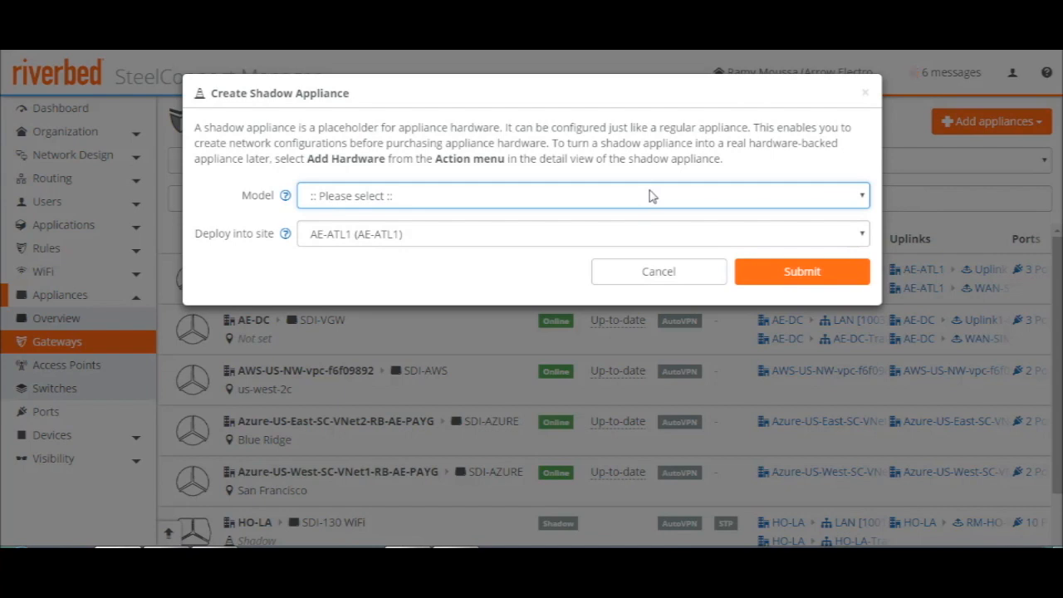
left_click(382, 201)
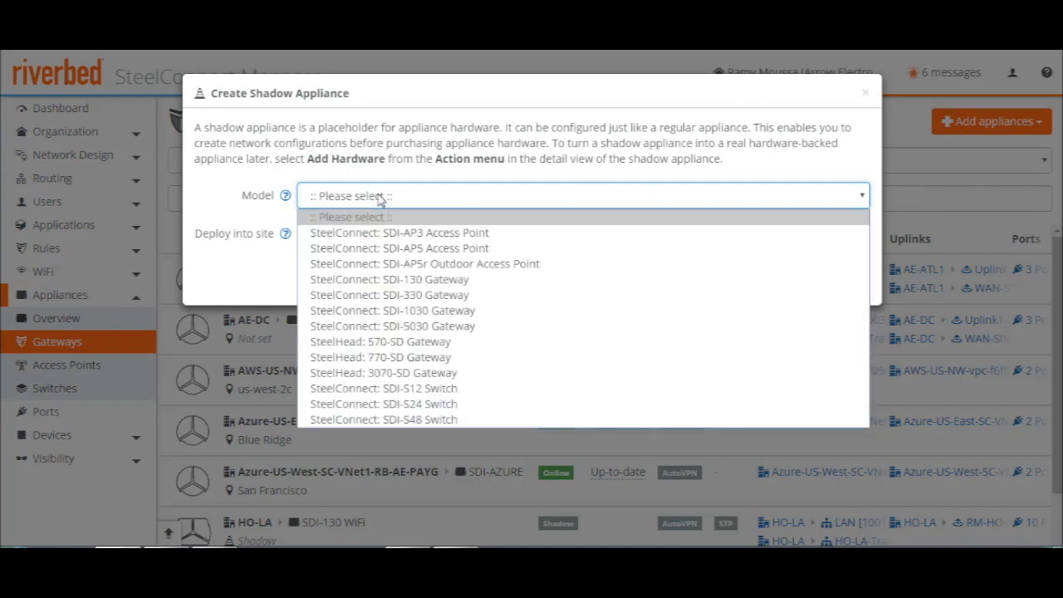
left_click(446, 287)
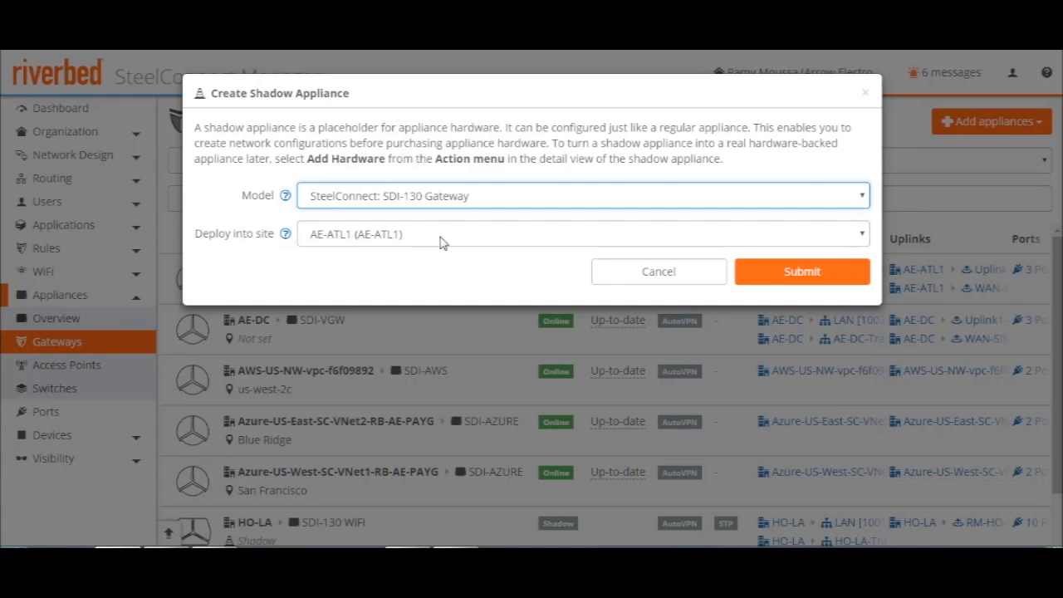
left_click(442, 241)
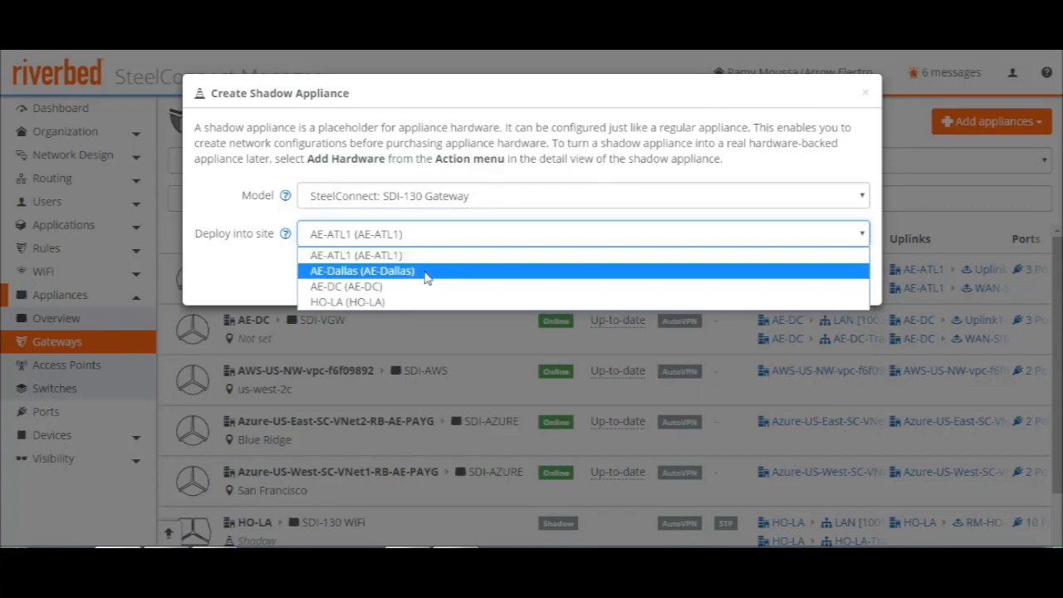
left_click(426, 274)
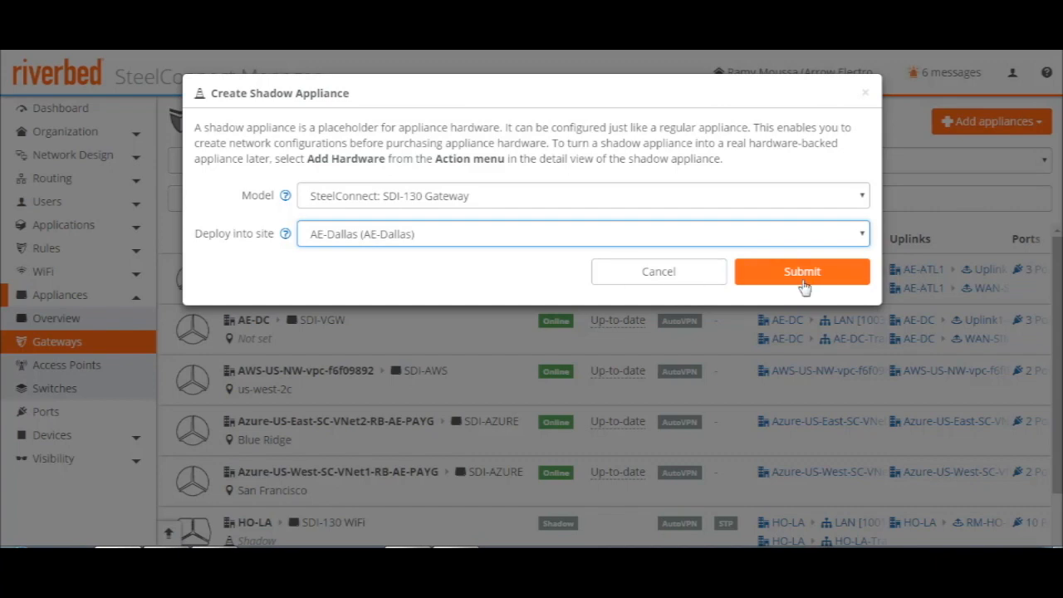
left_click(649, 279)
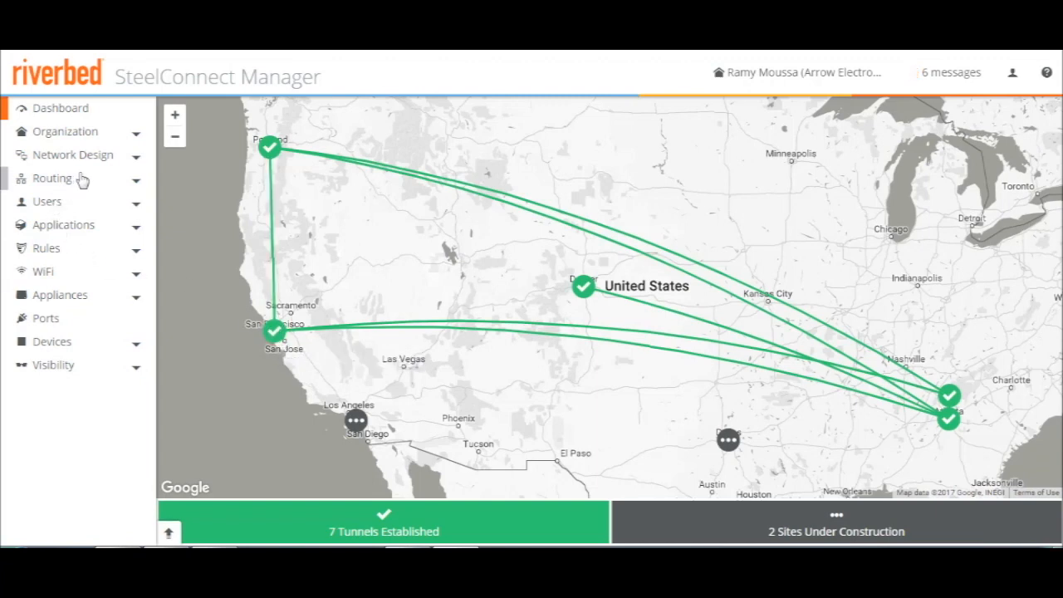
Register a hardware appliance with the copied serial number, deployed into site HO-LA, and return to the dashboard map
left_click(62, 297)
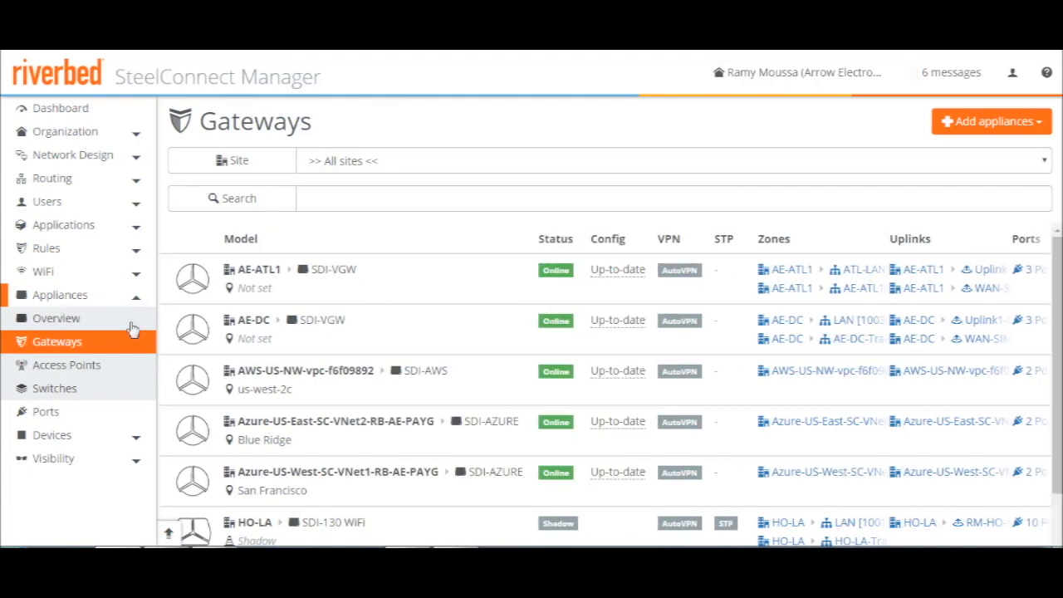
left_click(1045, 125)
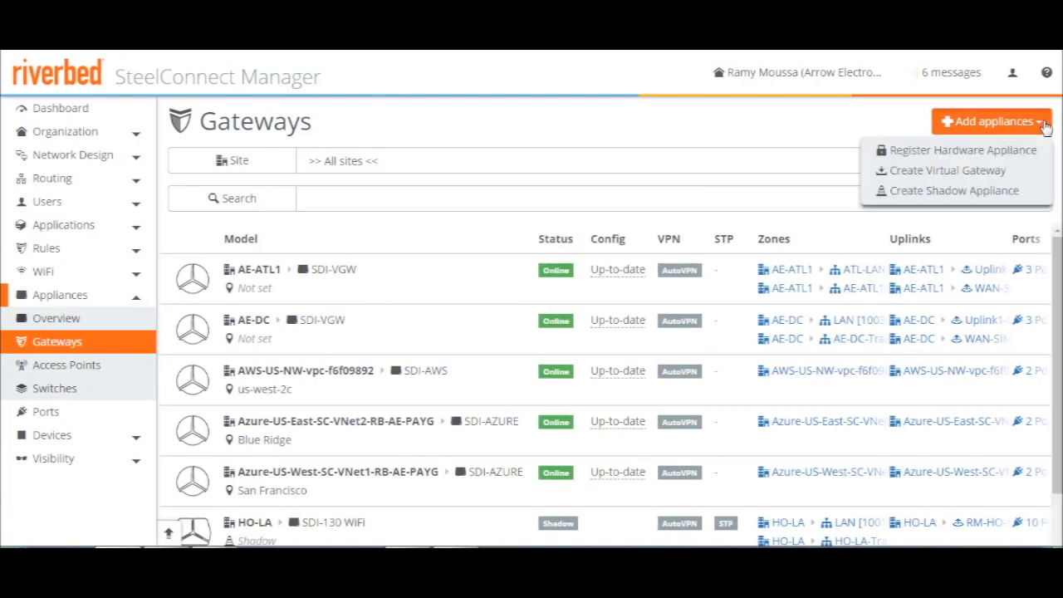
left_click(988, 158)
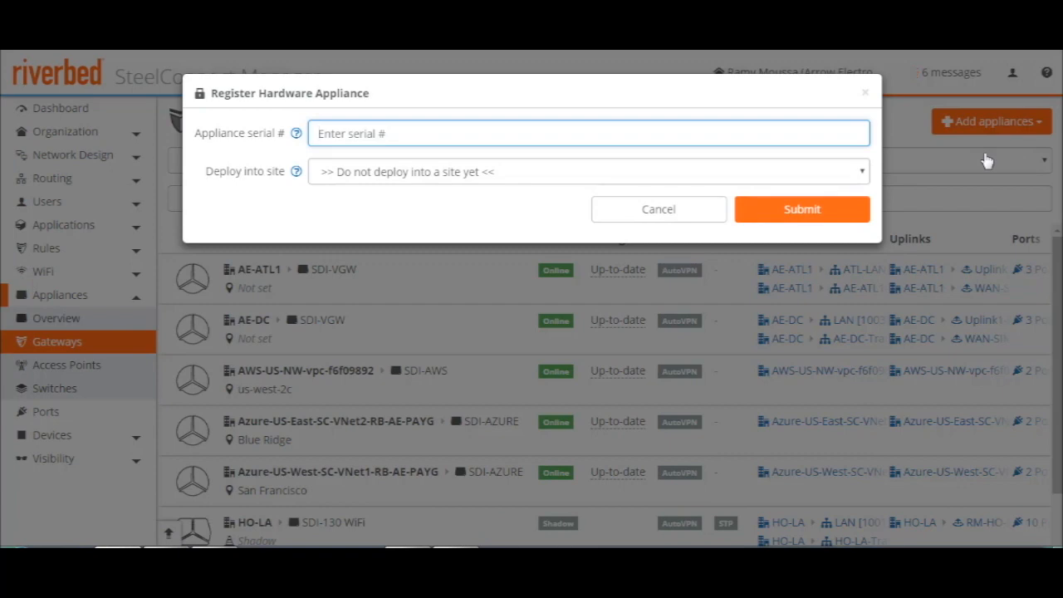
right_click(381, 137)
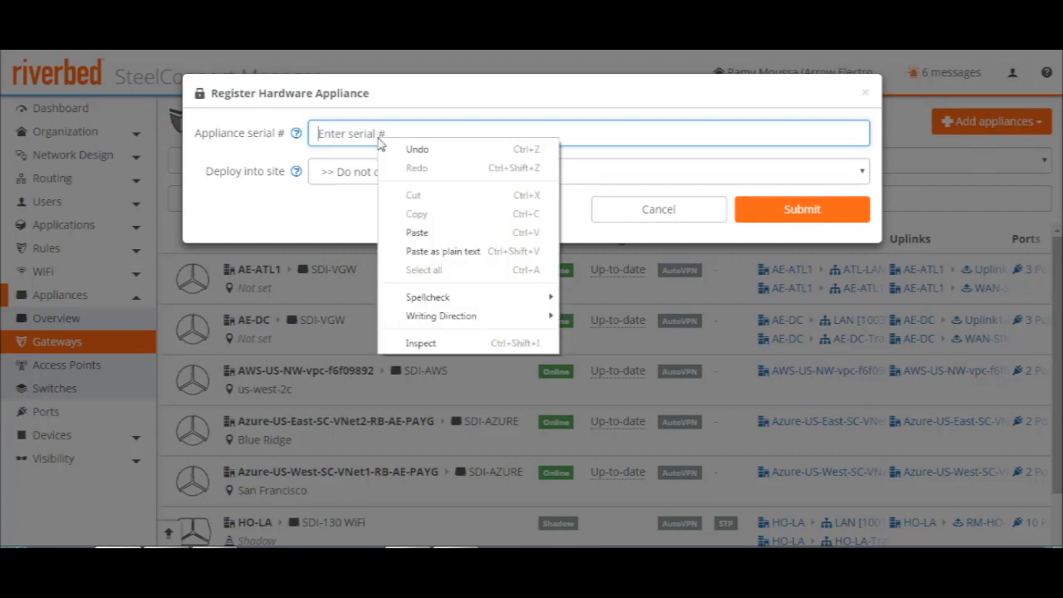
left_click(436, 236)
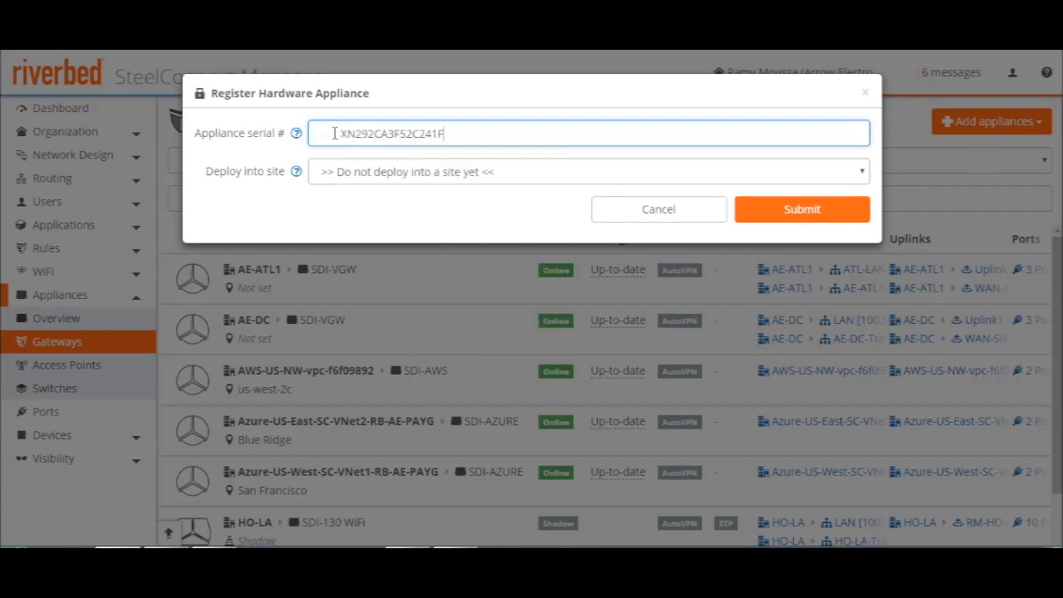
left_click(413, 178)
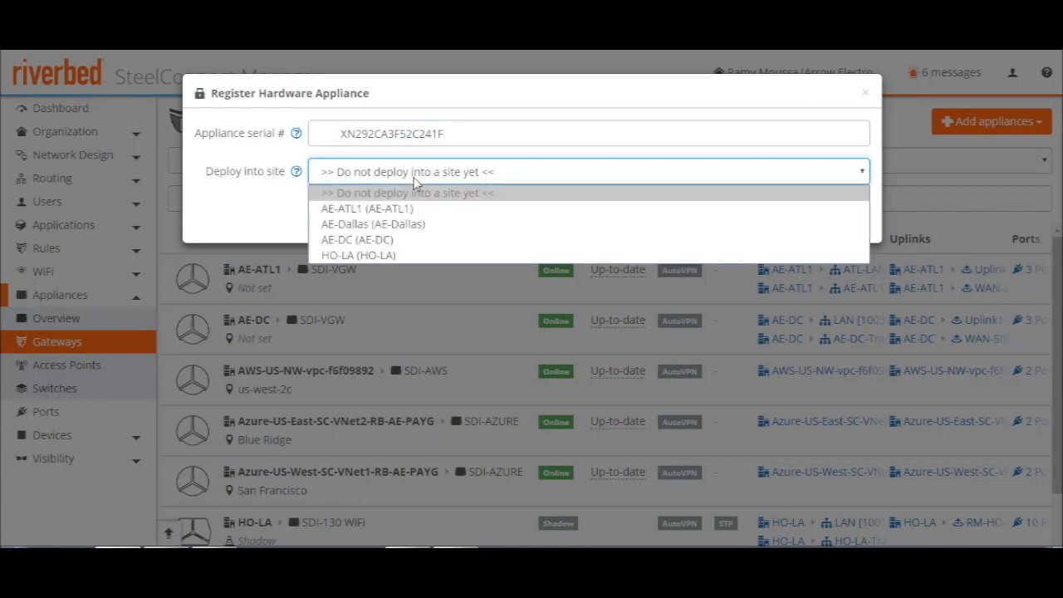
left_click(401, 254)
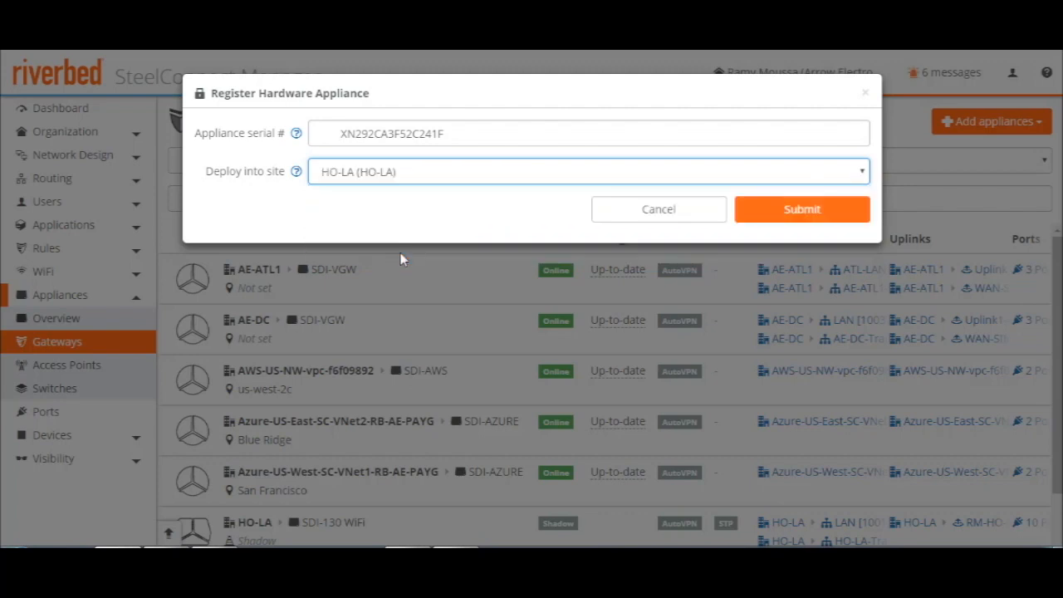
left_click(792, 213)
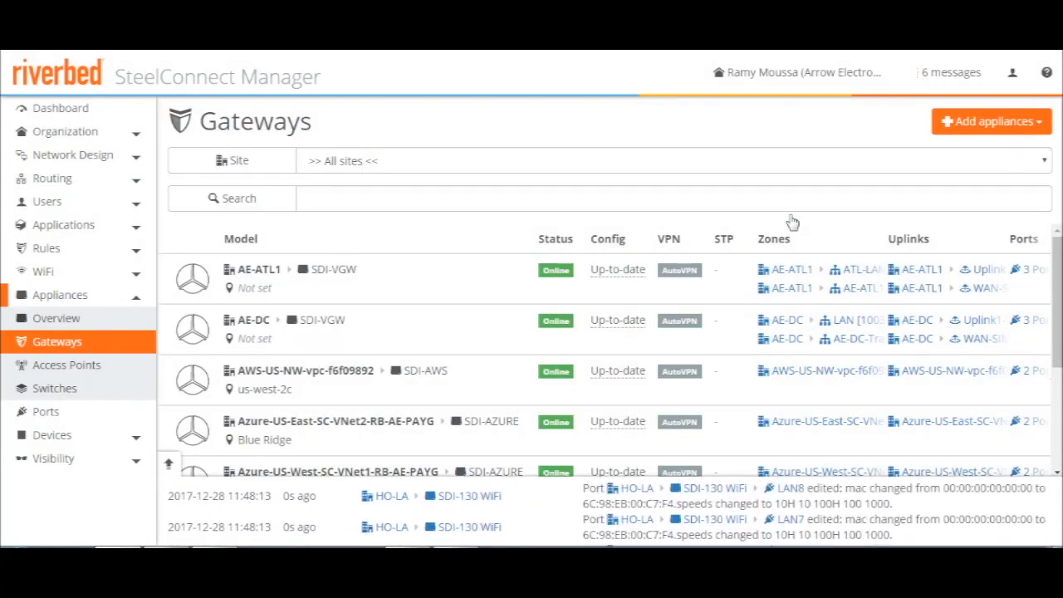
left_click(66, 109)
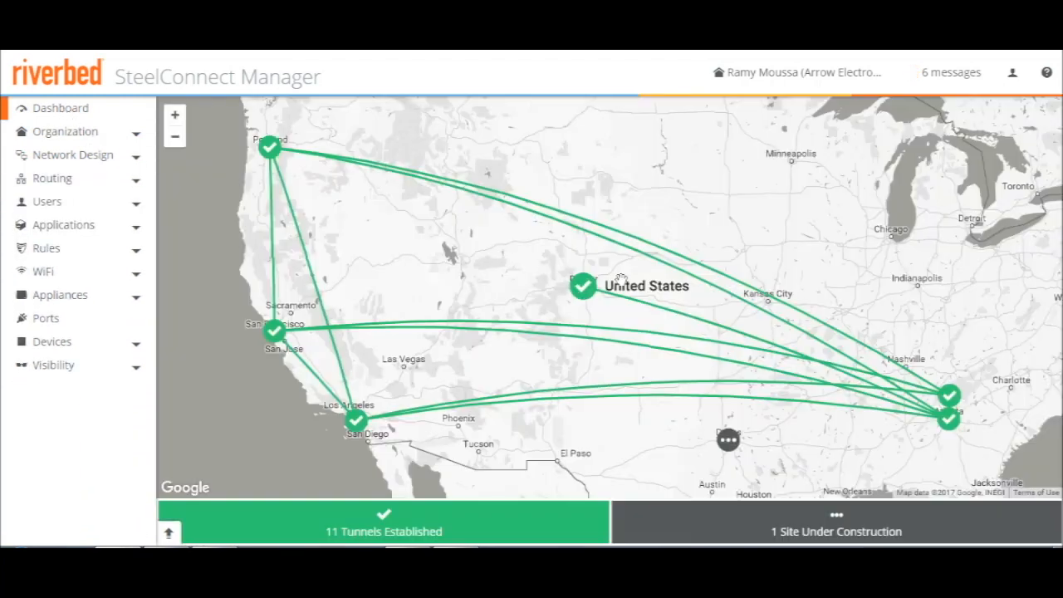